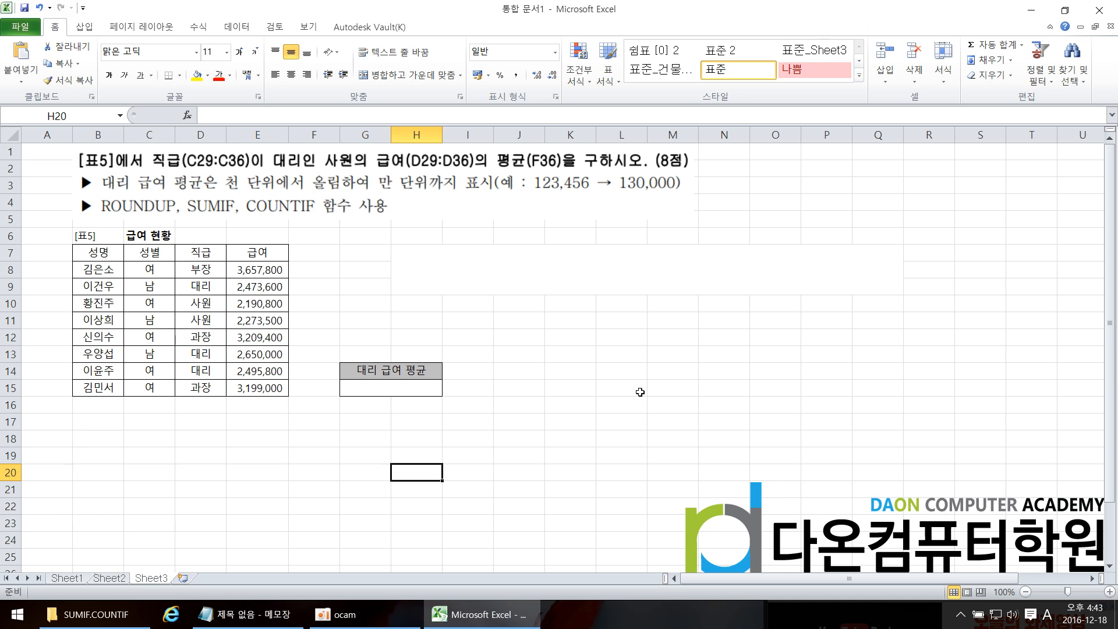
Review the SUMIF and COUNTIF examples on Sheet1 and Sheet2 and the 대리 salary average problem on Sheet3.
{"action": "left_click", "coordinate": [67, 578]}
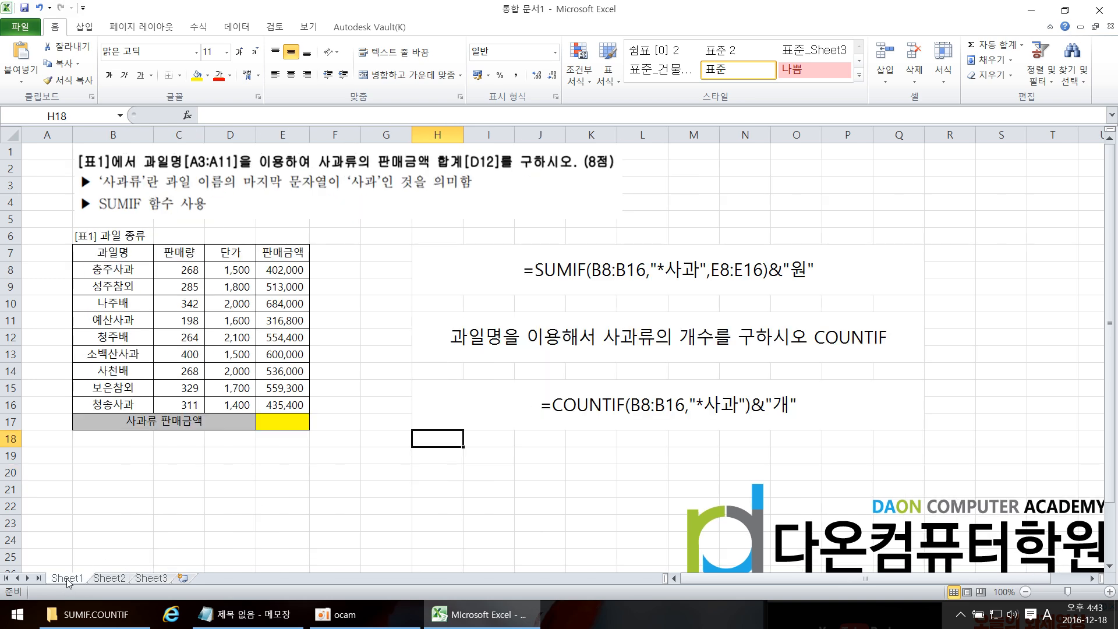
{"action": "left_click", "coordinate": [109, 579]}
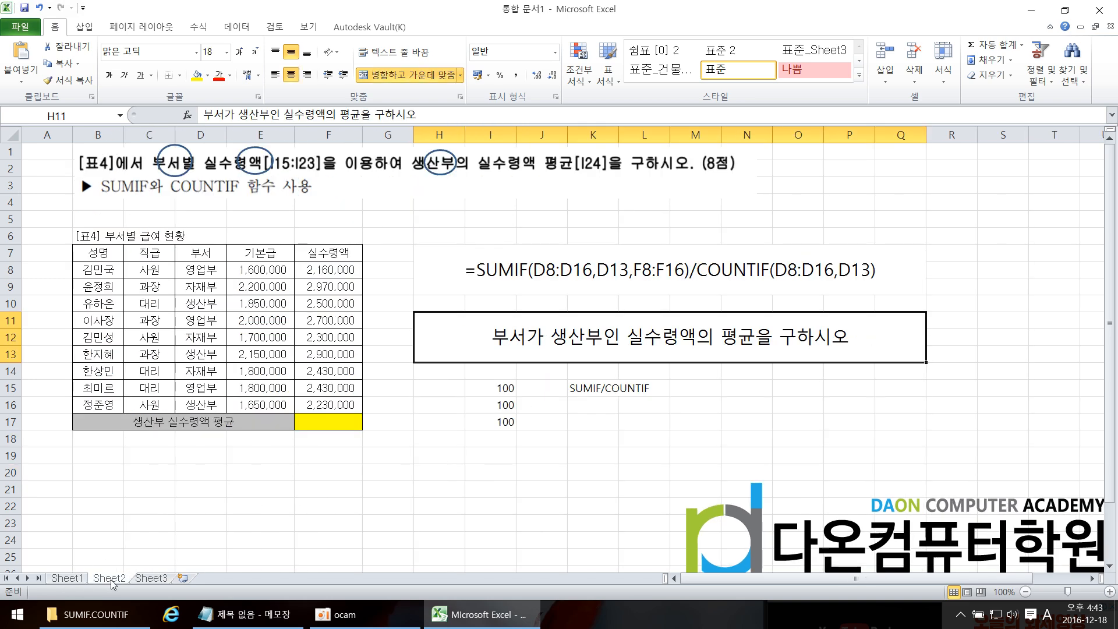
{"action": "left_click", "coordinate": [157, 580]}
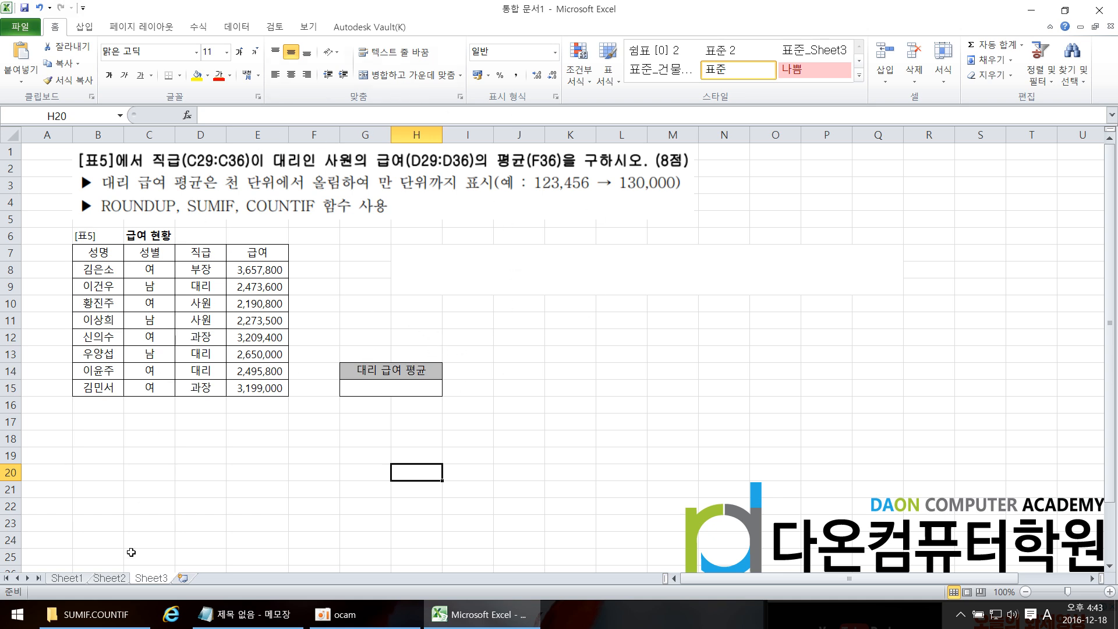
{"action": "left_click", "coordinate": [70, 578]}
{"action": "left_click", "coordinate": [111, 579]}
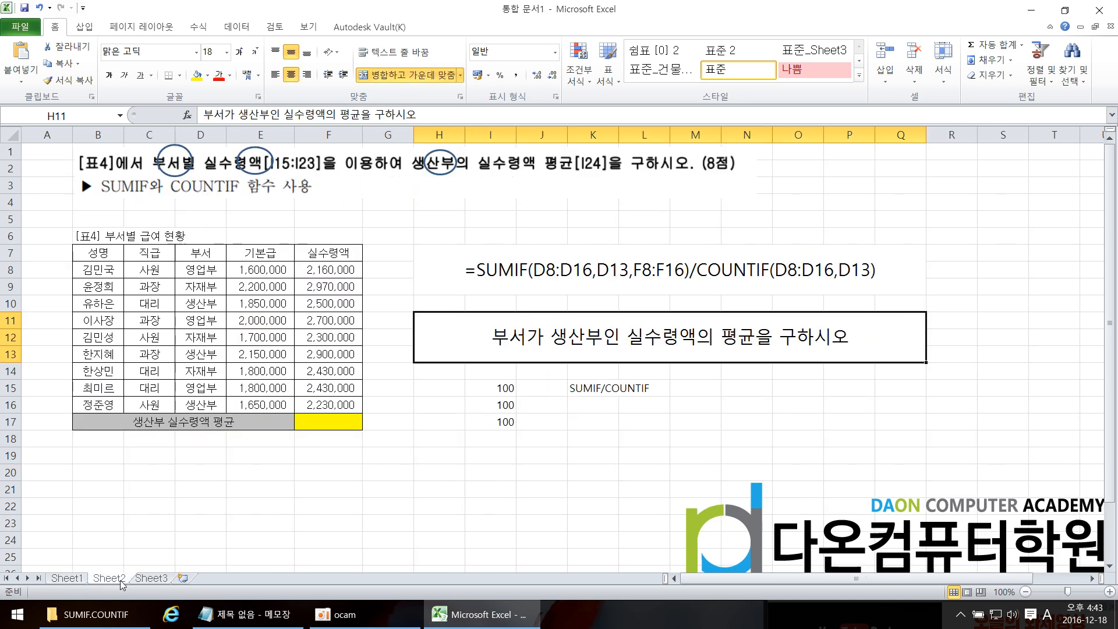
{"action": "left_click", "coordinate": [152, 579]}
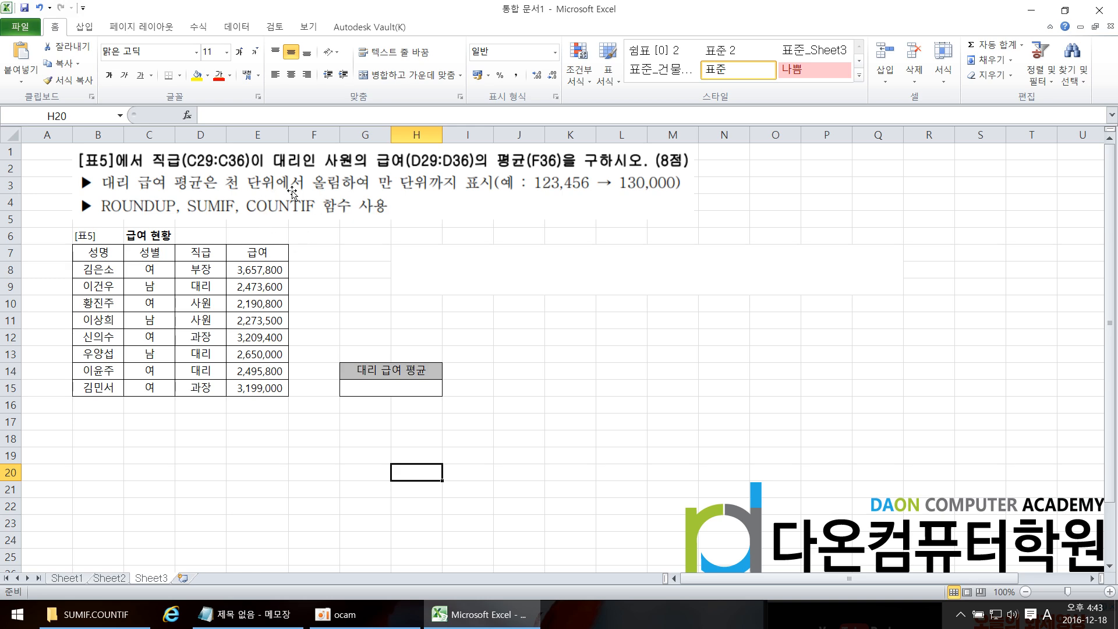
{"action": "left_click", "coordinate": [110, 578]}
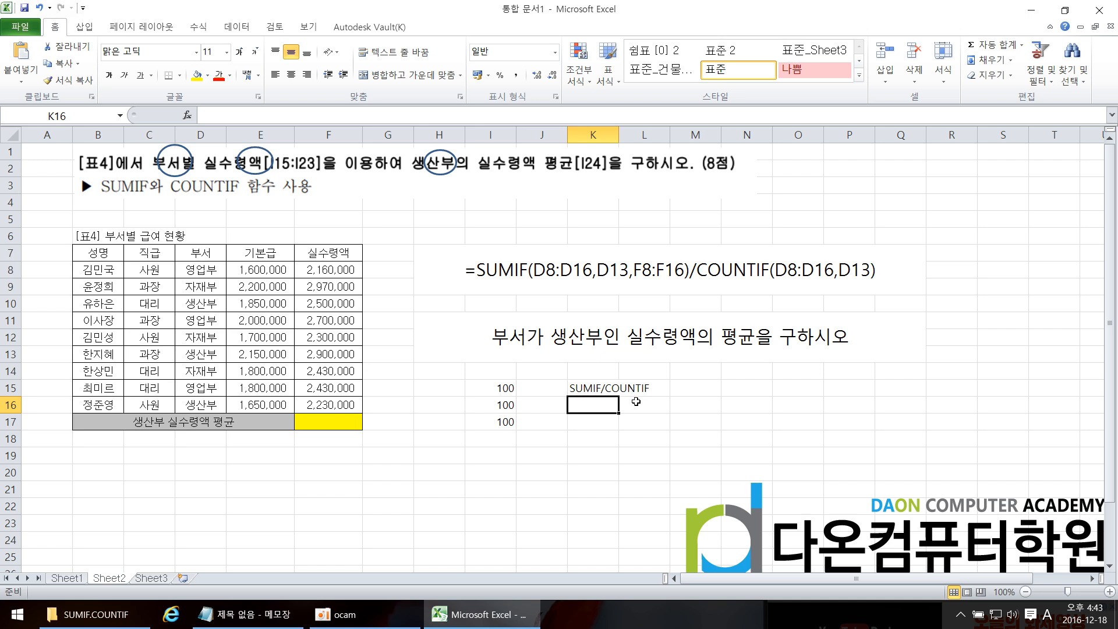
{"action": "left_click", "coordinate": [602, 391]}
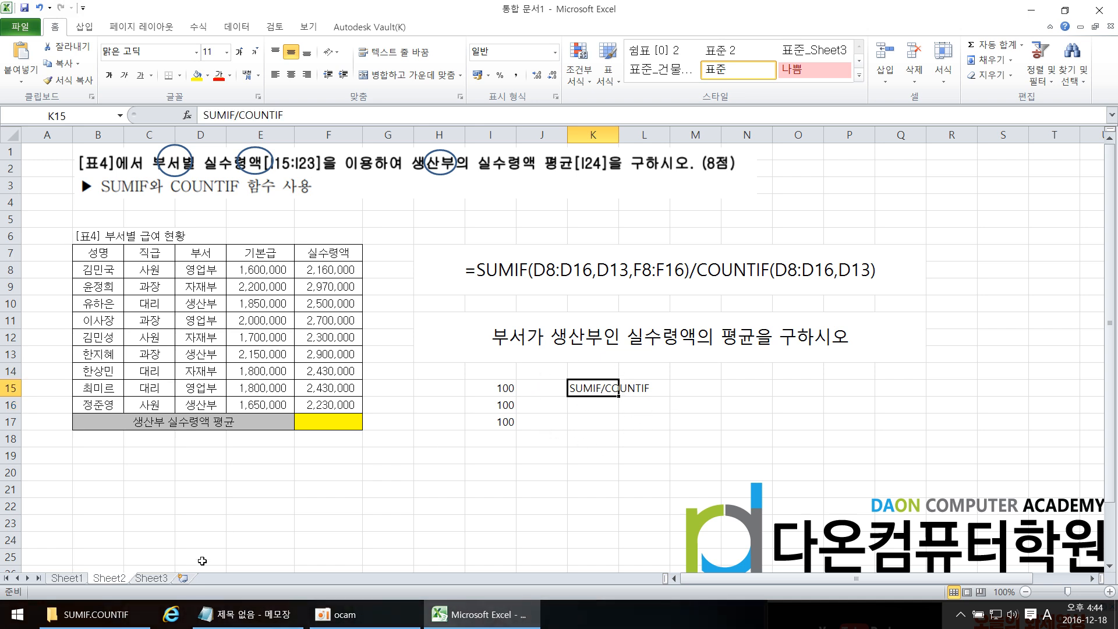
{"action": "left_click", "coordinate": [153, 578]}
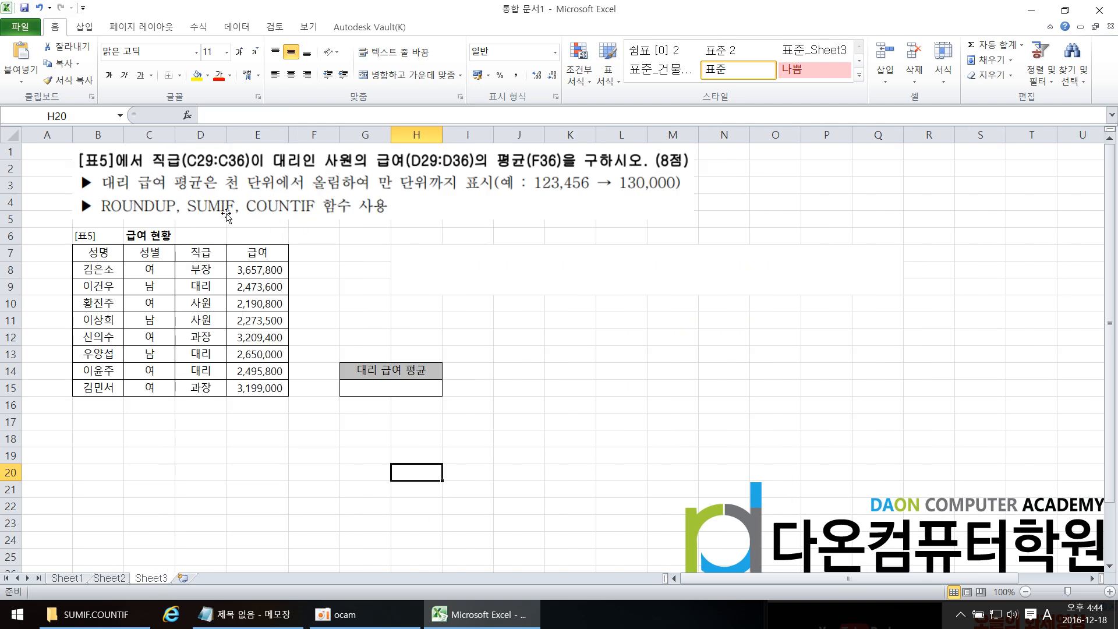
{"action": "left_click", "coordinate": [557, 271]}
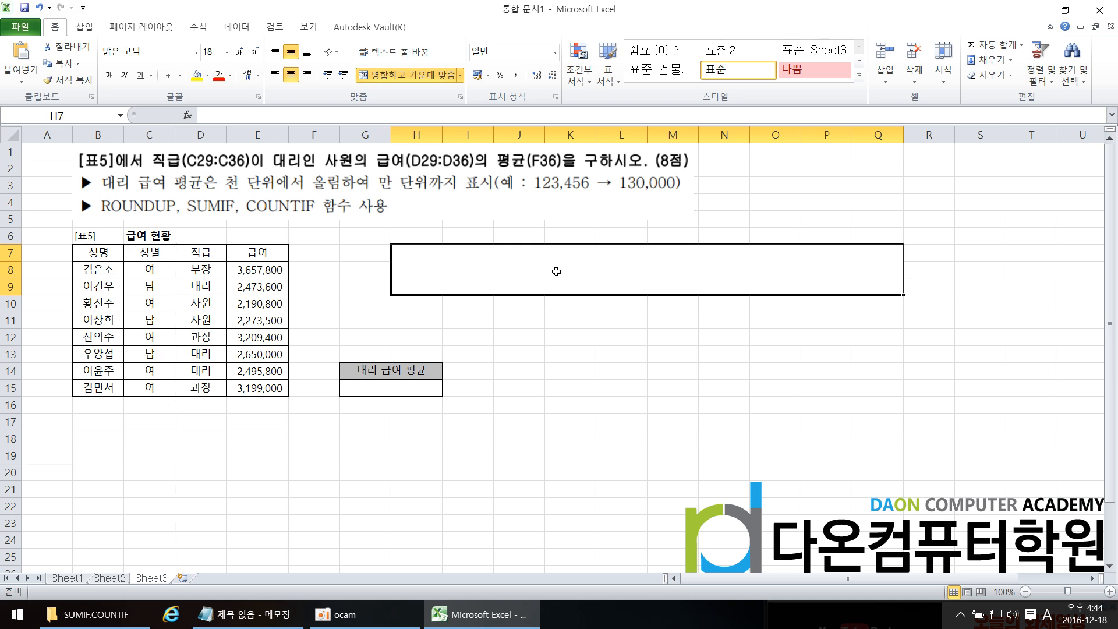
{"action": "type", "text": "SUMIF"}
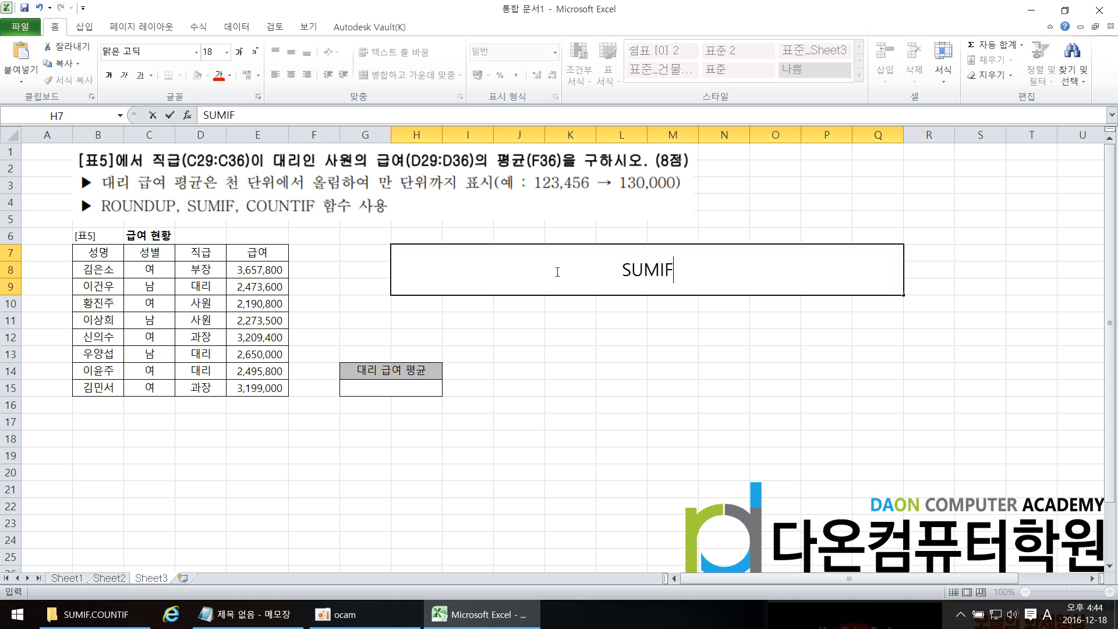
{"action": "type", "text": "/COUNTIF"}
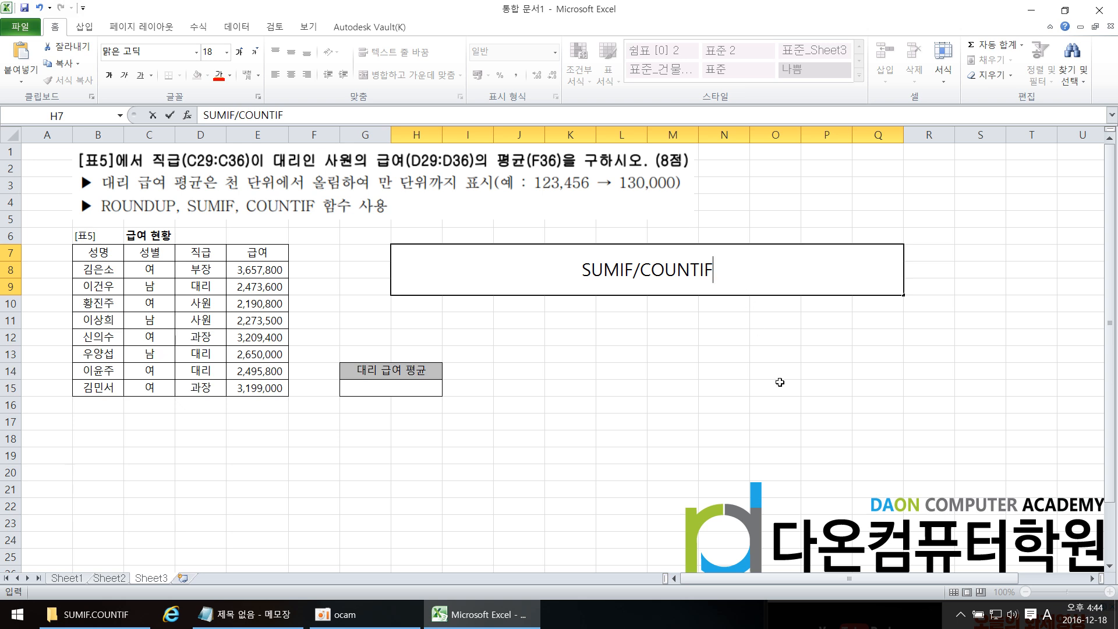
{"action": "key", "text": "Escape"}
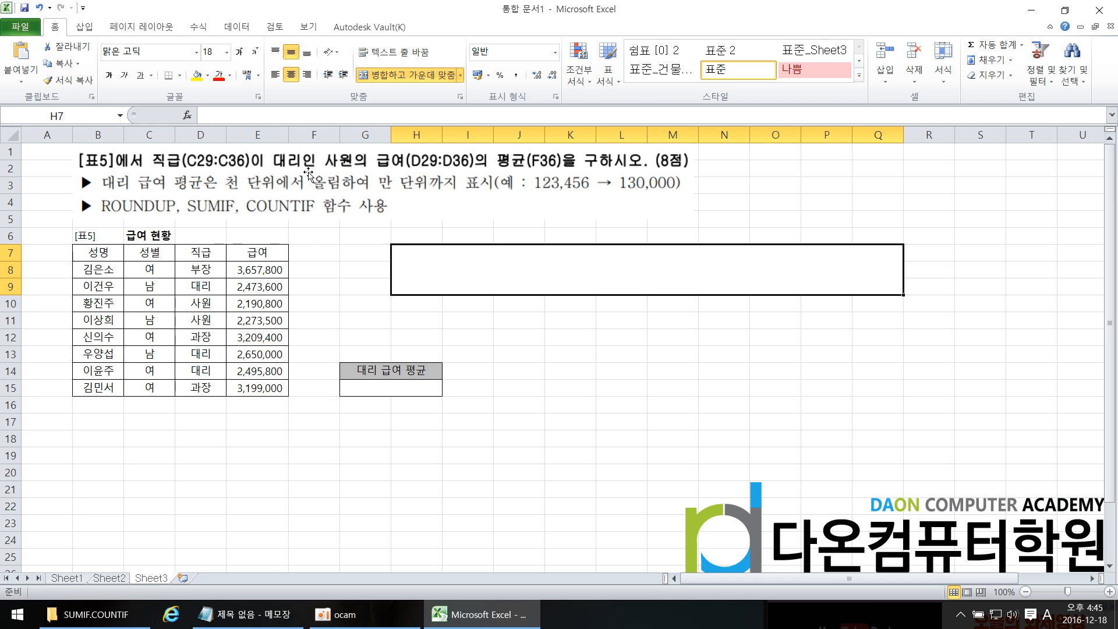
Check the worked average example on Sheet2, return to Sheet3, and consult the function rules in Notepad.
{"action": "left_click", "coordinate": [120, 579]}
{"action": "left_click", "coordinate": [748, 395]}
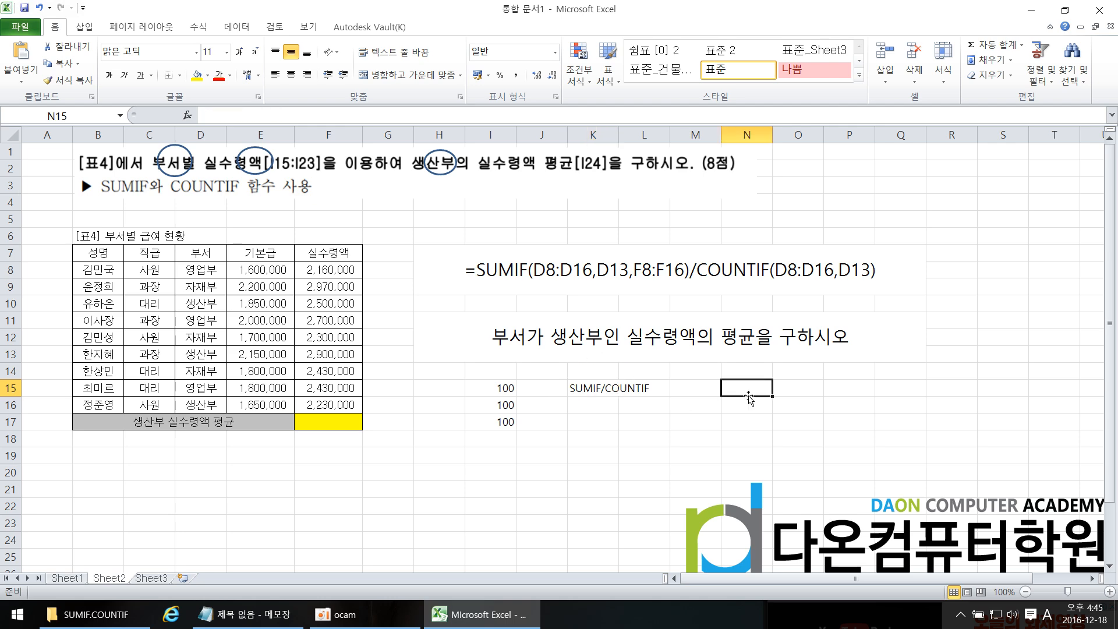
{"action": "left_click", "coordinate": [149, 578]}
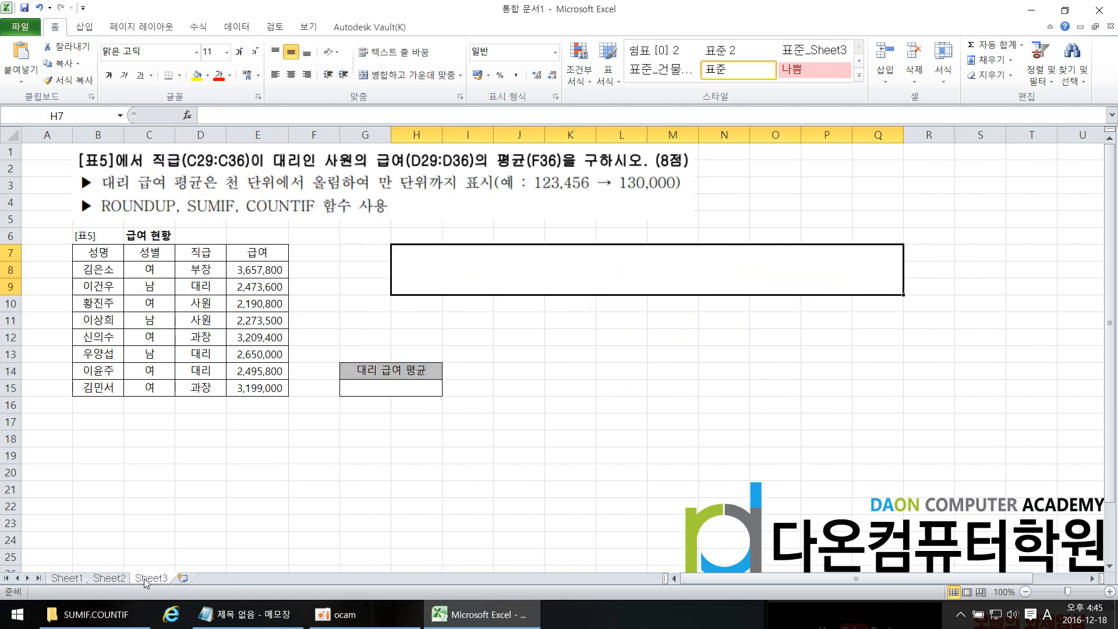
{"action": "left_click", "coordinate": [260, 624]}
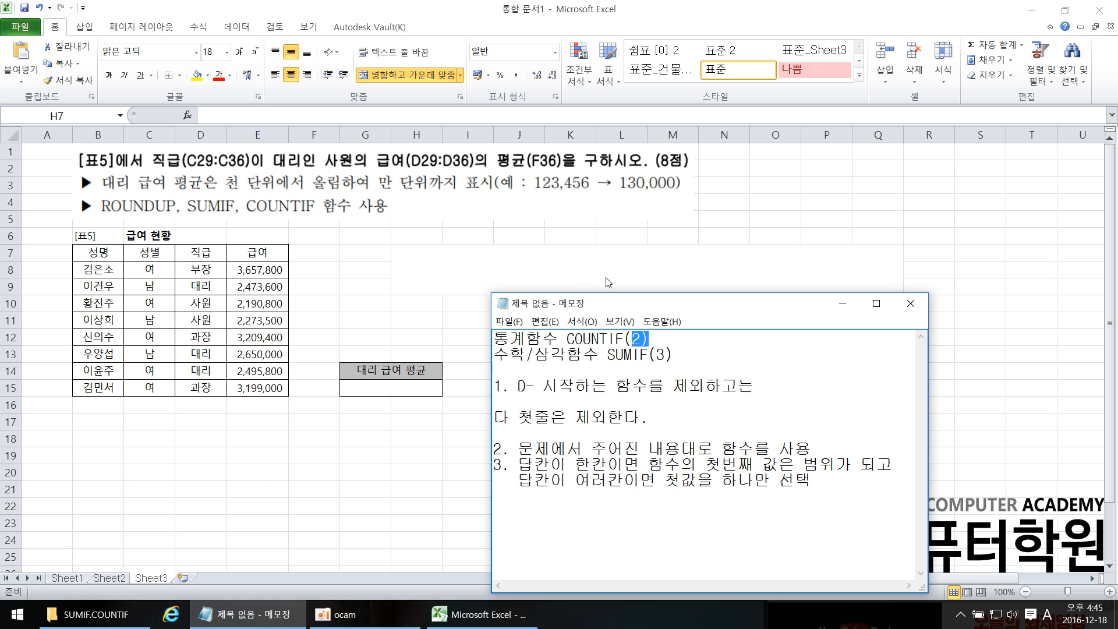
Start a SUMIF formula in merged cell H7 with the job title cells D8:D15 as its range.
{"action": "left_click", "coordinate": [644, 270]}
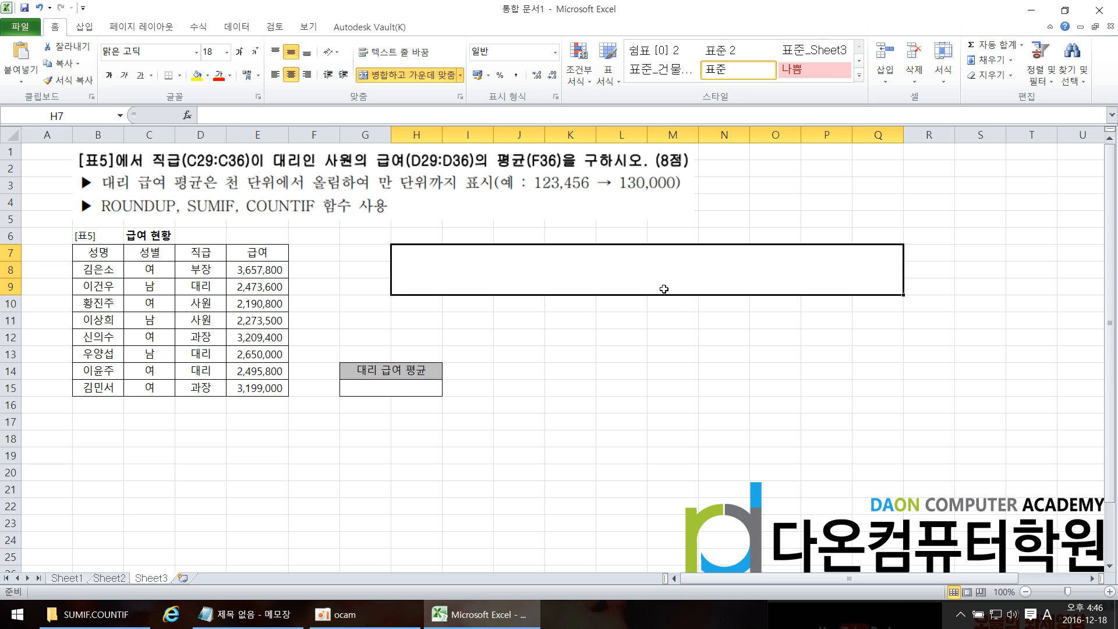
{"action": "type", "text": "=SUMF"}
{"action": "key", "text": "BackSpace"}
{"action": "type", "text": "IF("}
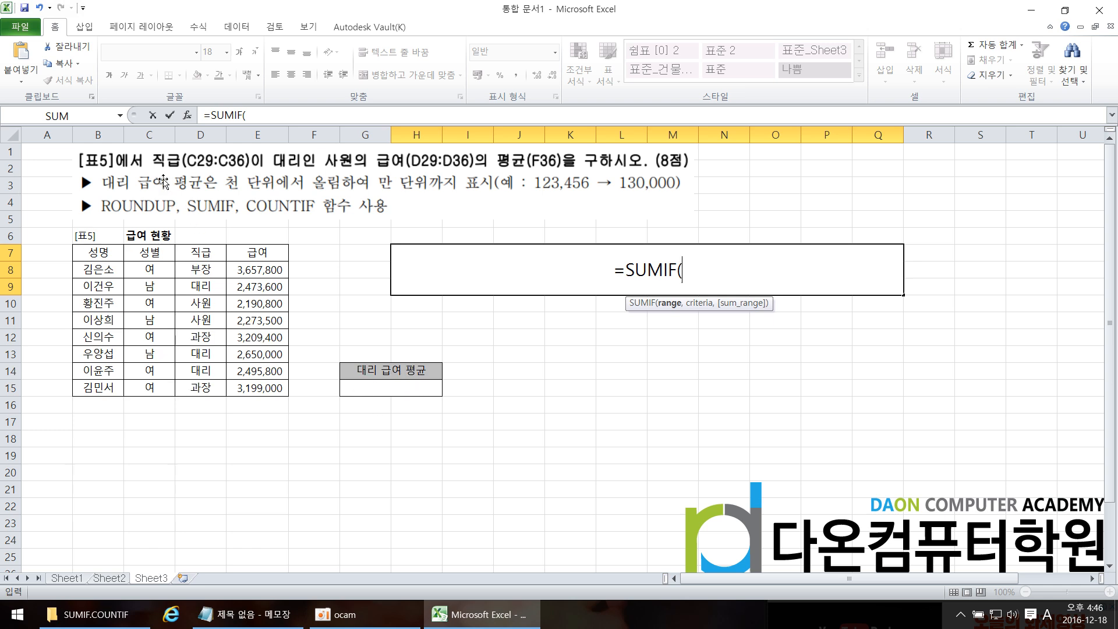
{"action": "left_click_drag", "start_coordinate": [204, 269], "coordinate": [219, 399]}
{"action": "type", "text": ","}
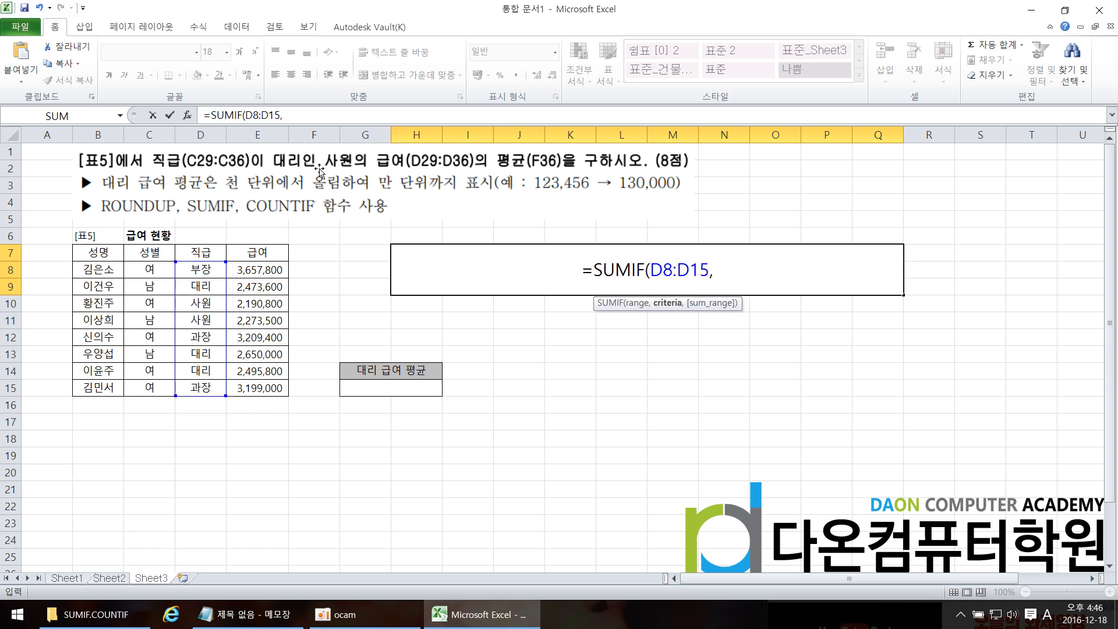
{"action": "left_click", "coordinate": [201, 290]}
{"action": "left_click", "coordinate": [206, 354]}
{"action": "left_click", "coordinate": [207, 370]}
{"action": "left_click", "coordinate": [208, 354]}
{"action": "left_click", "coordinate": [206, 286]}
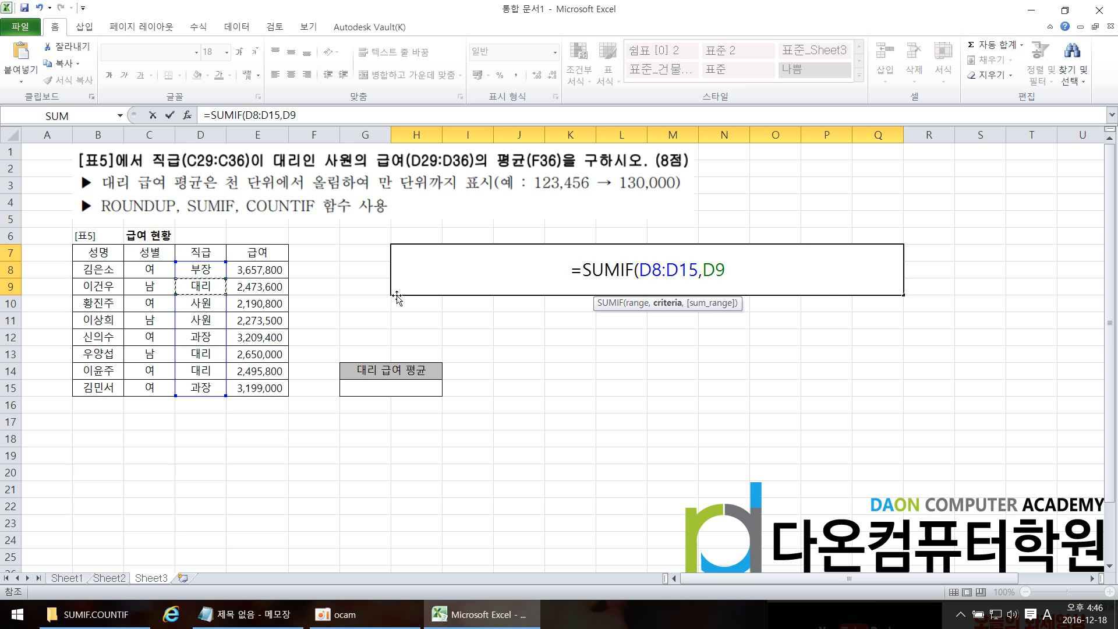
{"action": "key", "text": "BackSpace"}
{"action": "key", "text": "BackSpace"}
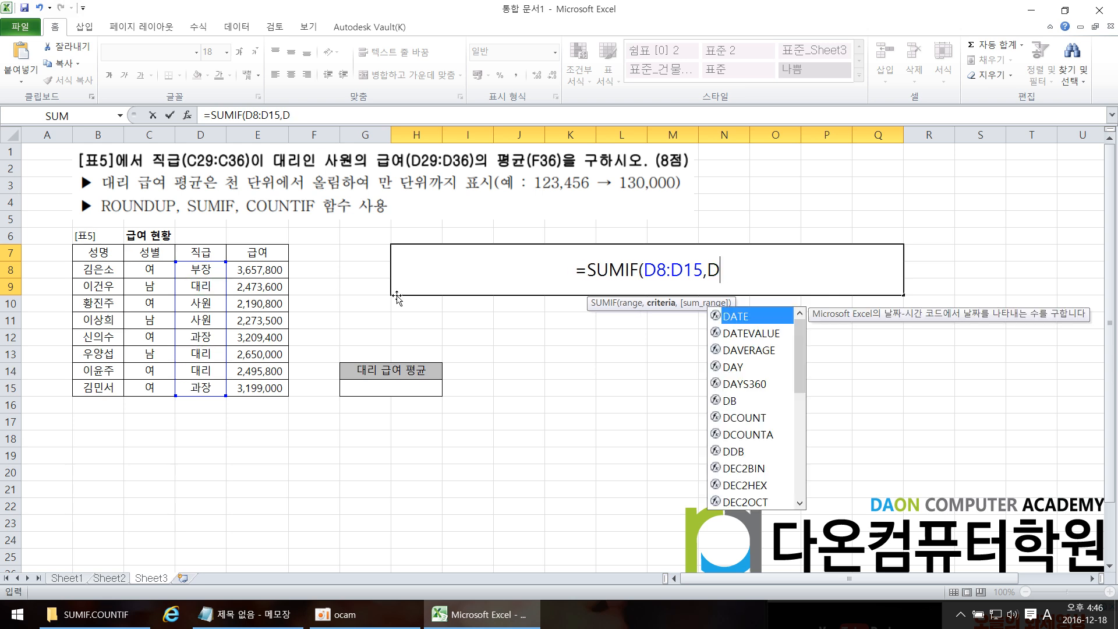
Enter the text "대리" as the criterion of the SUMIF formula.
{"action": "type", "text": "\""}
{"action": "type", "text": "EO"}
{"action": "key", "text": "BackSpace"}
{"action": "key", "text": "BackSpace"}
{"action": "key", "text": "Hangul"}
{"action": "type", "text": "대리\""}
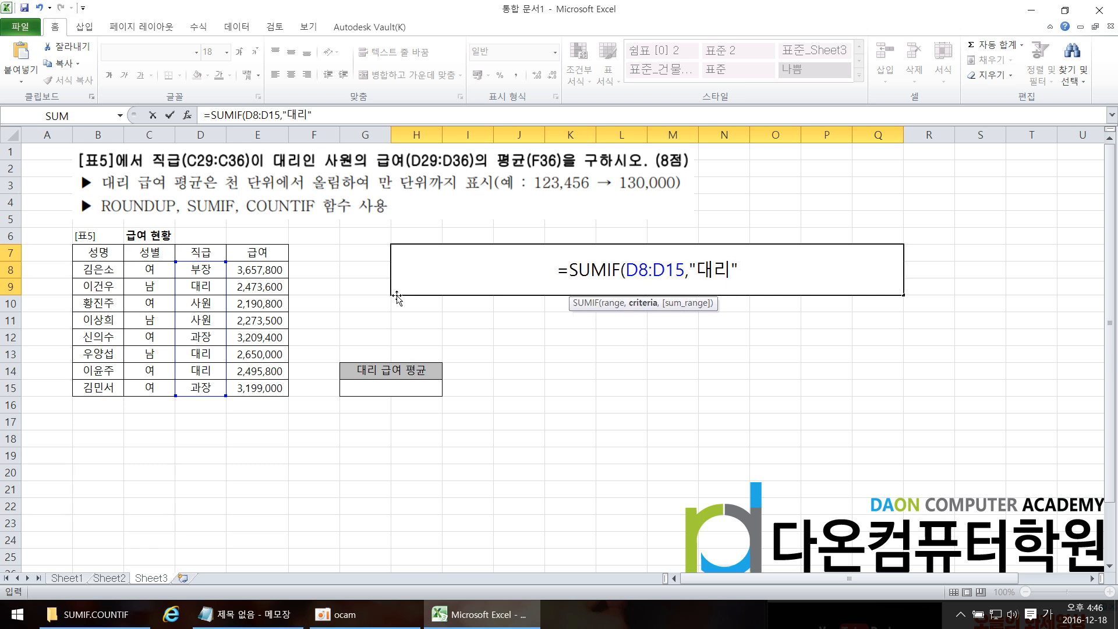
Add the salary cells E8:E15 as the sum range and complete the SUMIF formula in H7.
{"action": "type", "text": ","}
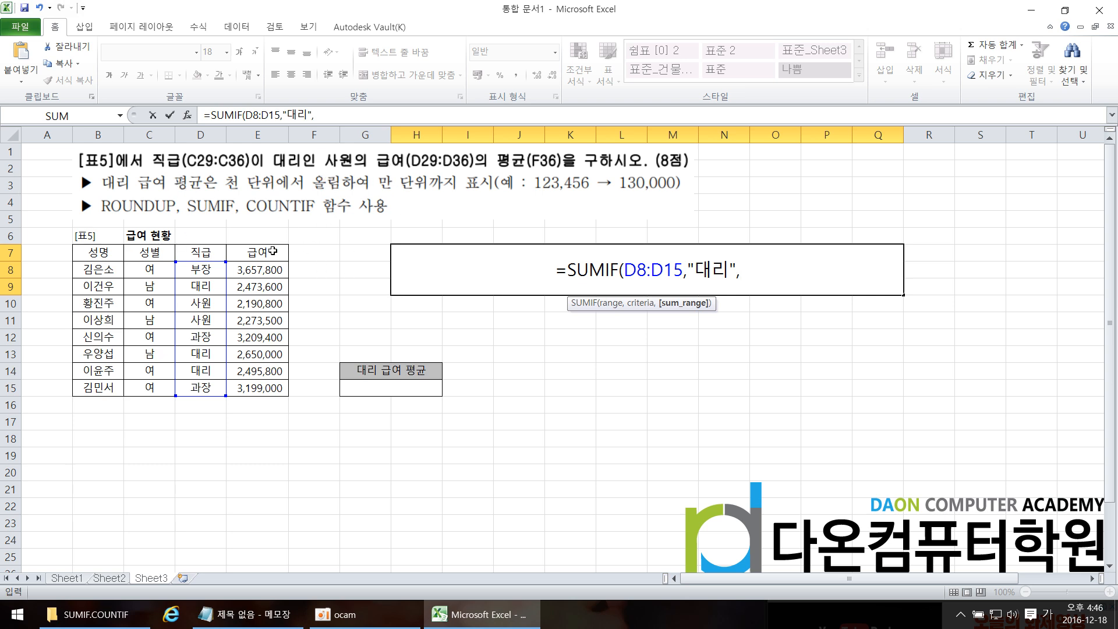
{"action": "left_click_drag", "start_coordinate": [258, 267], "coordinate": [276, 382]}
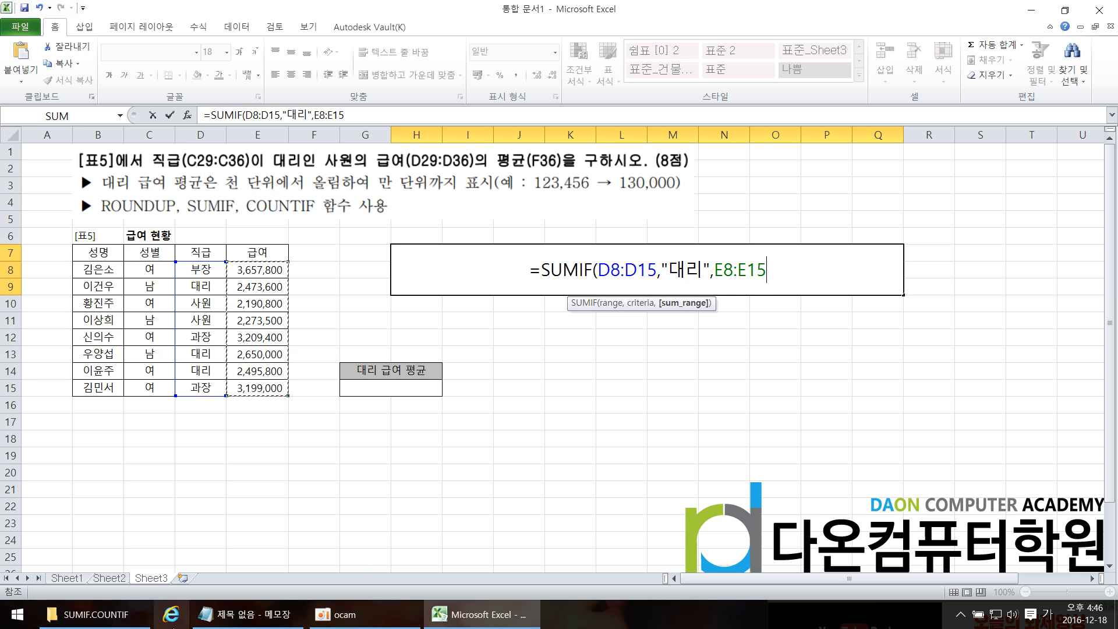
{"action": "left_click", "coordinate": [250, 614]}
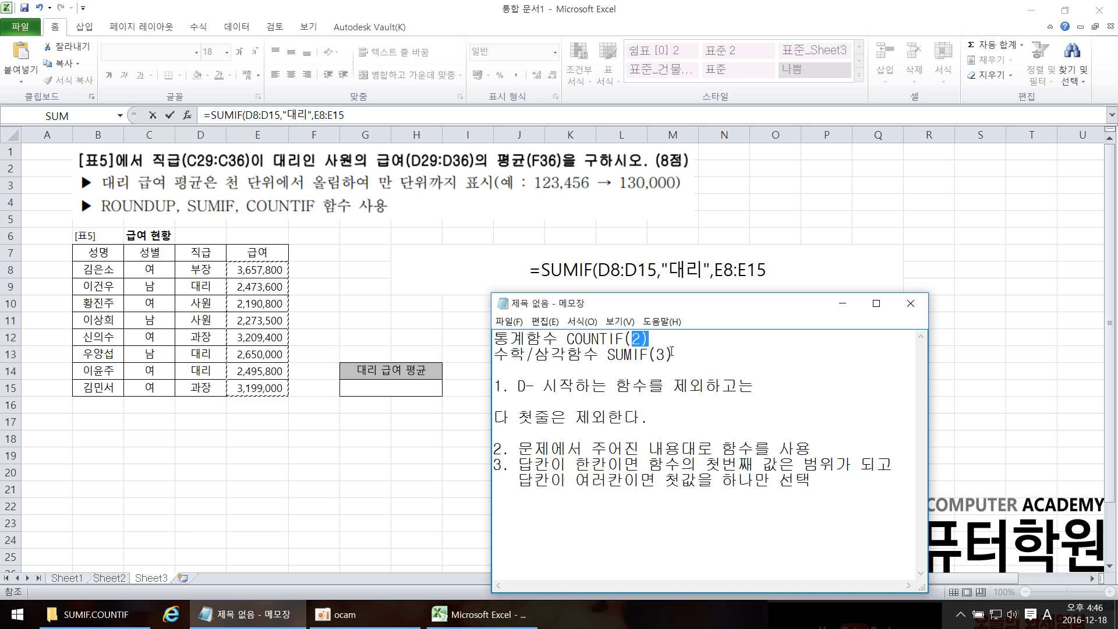
{"action": "left_click", "coordinate": [816, 277]}
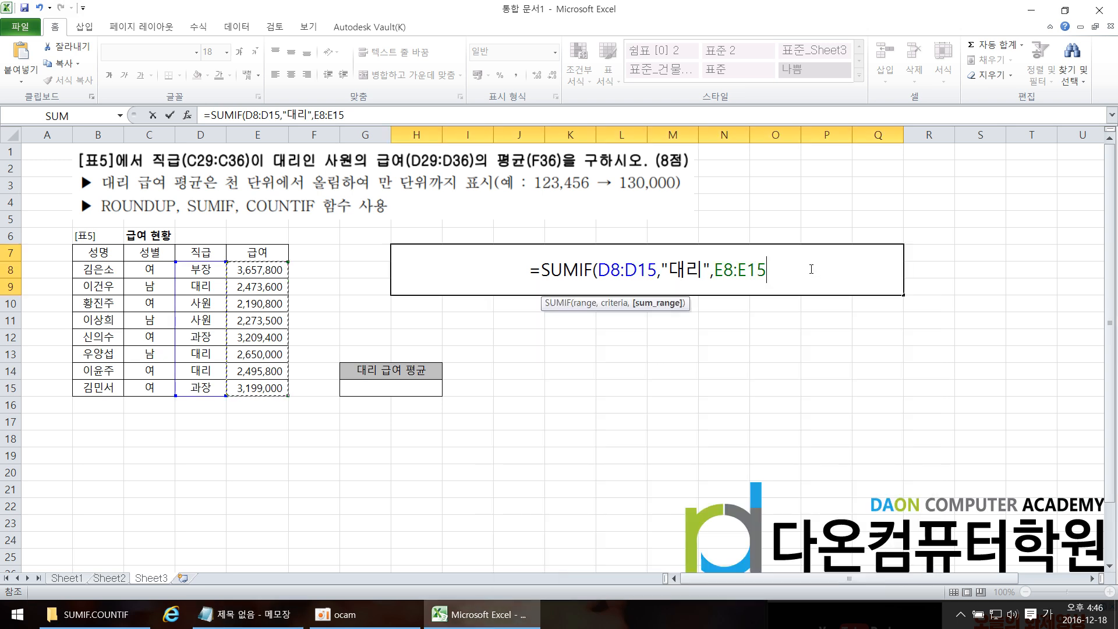
{"action": "type", "text": ")"}
{"action": "key", "text": "Return"}
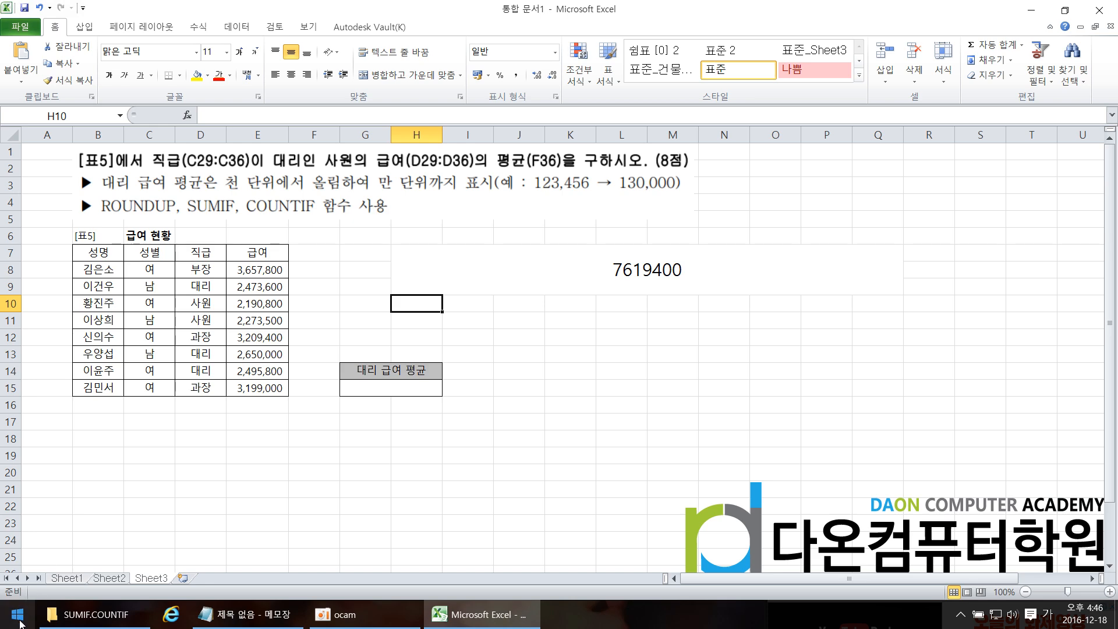
Examine the 대리 entries in the job title column, the SUMIF formula in H7, and the Sheet2 averaging example.
{"action": "left_click", "coordinate": [17, 615]}
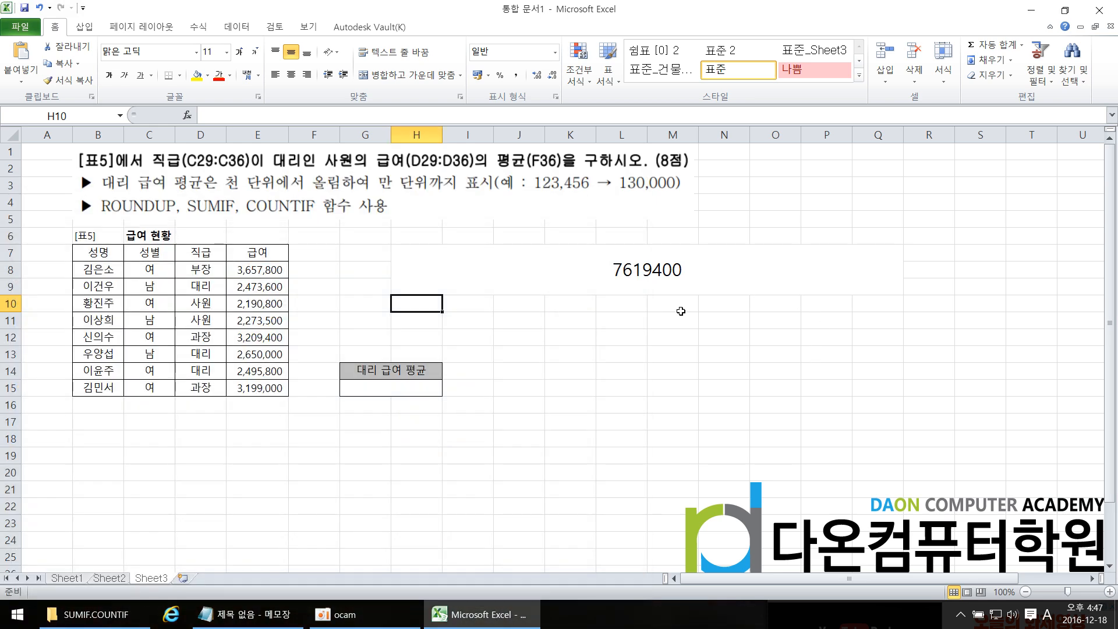
{"action": "left_click", "coordinate": [797, 302]}
{"action": "left_click", "coordinate": [224, 287]}
{"action": "left_click", "coordinate": [214, 350]}
{"action": "left_click", "coordinate": [207, 371]}
{"action": "left_click", "coordinate": [716, 366]}
{"action": "left_click", "coordinate": [743, 278]}
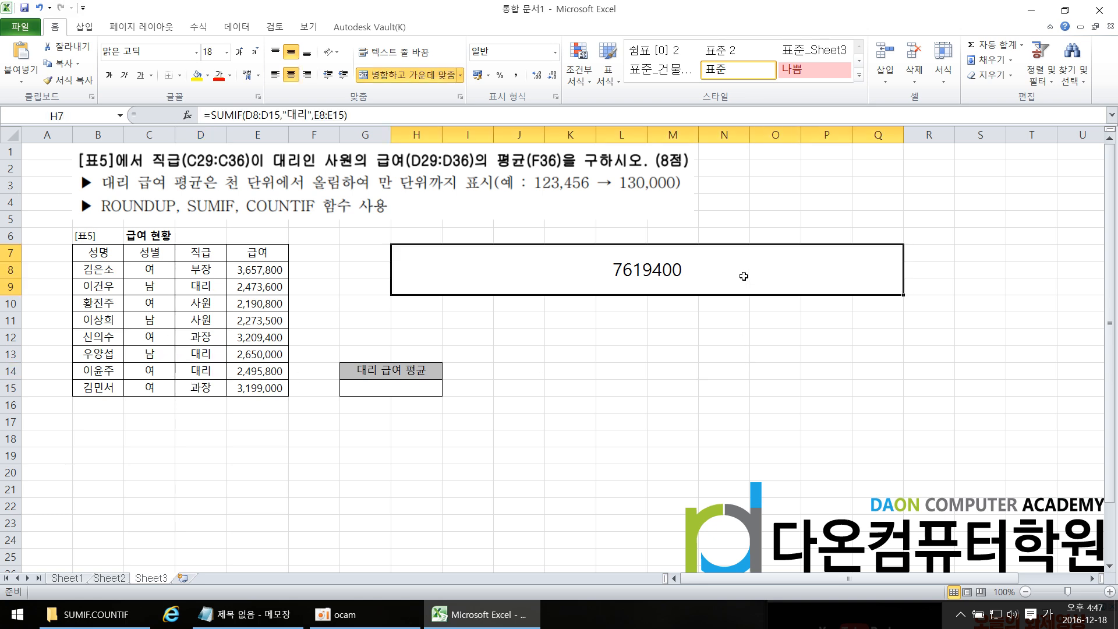
{"action": "double_click", "coordinate": [744, 276]}
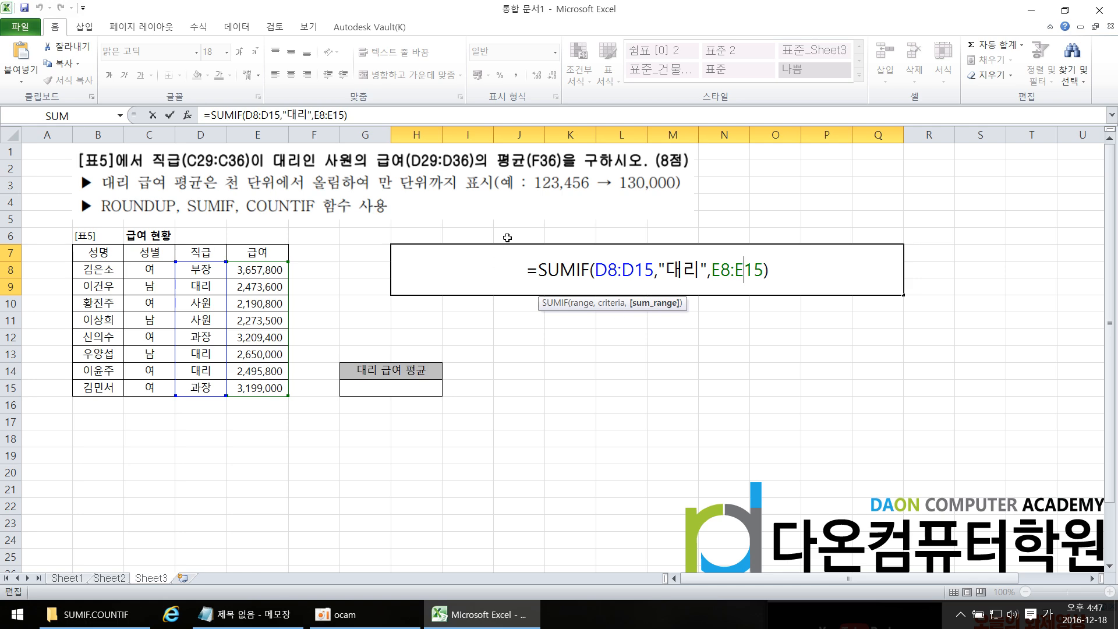
{"action": "left_click", "coordinate": [673, 422]}
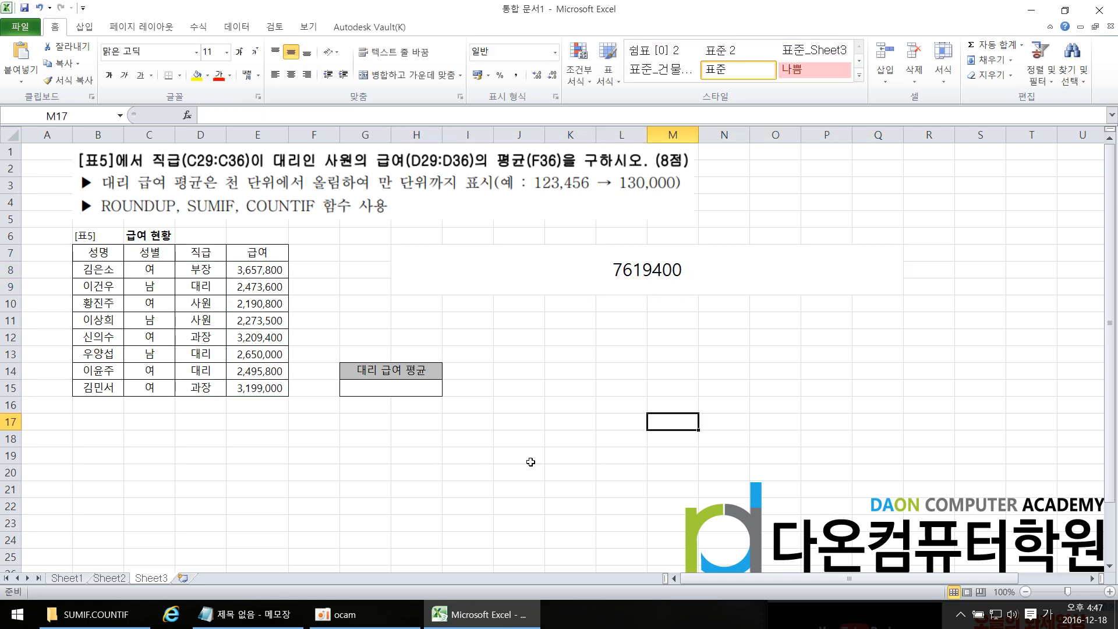
{"action": "left_click", "coordinate": [116, 578]}
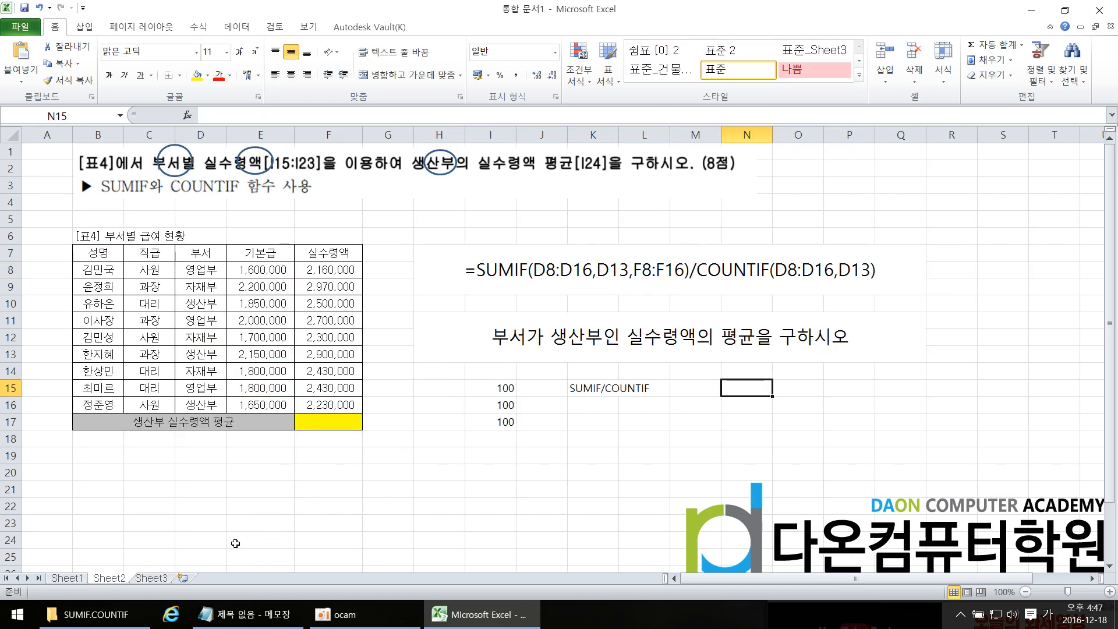
{"action": "left_click", "coordinate": [151, 579]}
Extend the formula in H7 by appending /COUNTIF( after the SUMIF function.
{"action": "double_click", "coordinate": [757, 277]}
{"action": "left_click", "coordinate": [801, 272]}
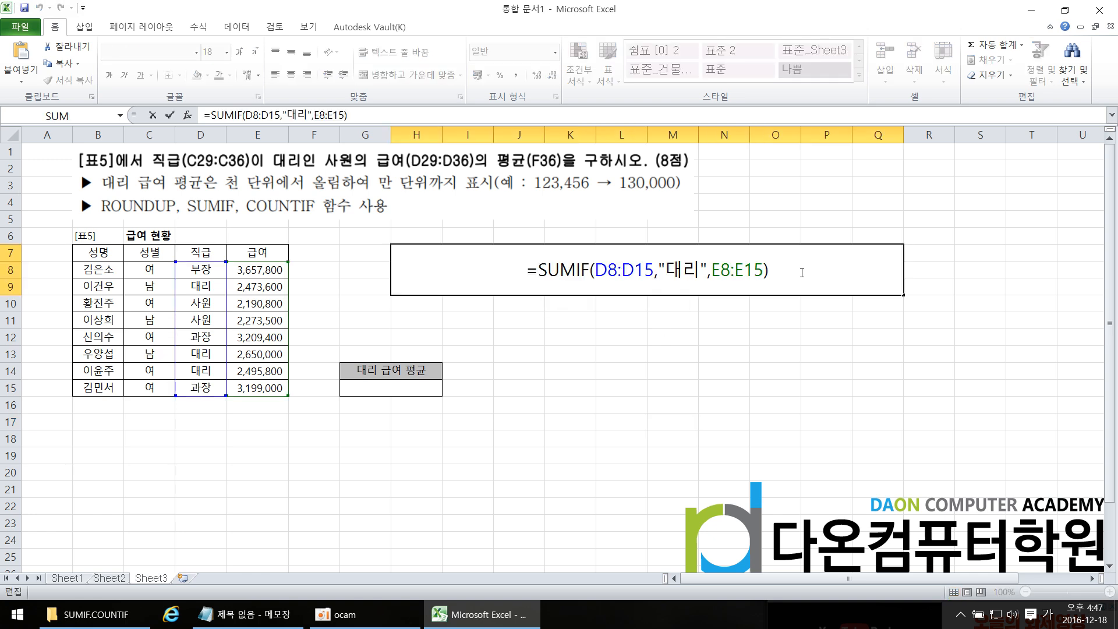
{"action": "type", "text": "/COUNTIF("}
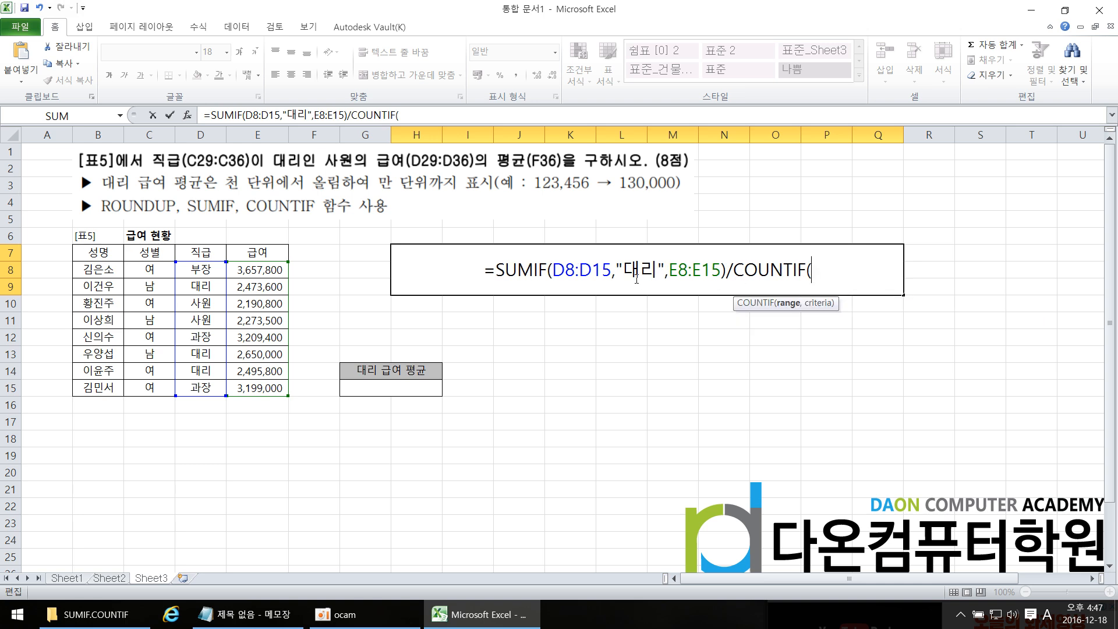
Copy the SUMIF range and criterion D8:D15,"대리" into COUNTIF and complete the formula in H7.
{"action": "left_click_drag", "start_coordinate": [555, 268], "coordinate": [667, 273]}
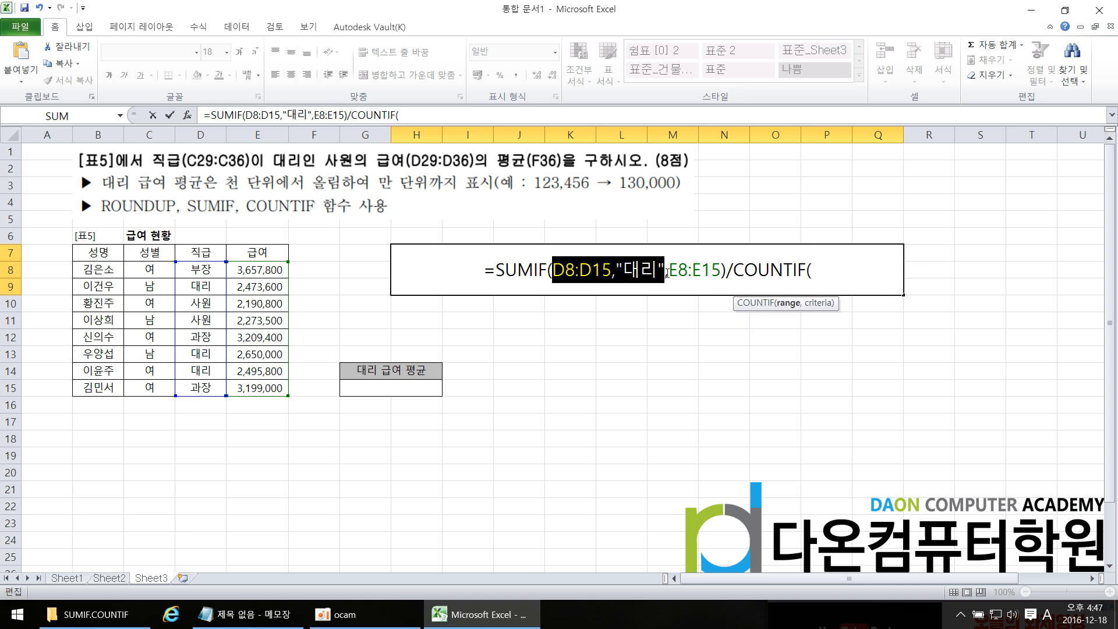
{"action": "key", "text": "ctrl+c"}
{"action": "left_click", "coordinate": [878, 270]}
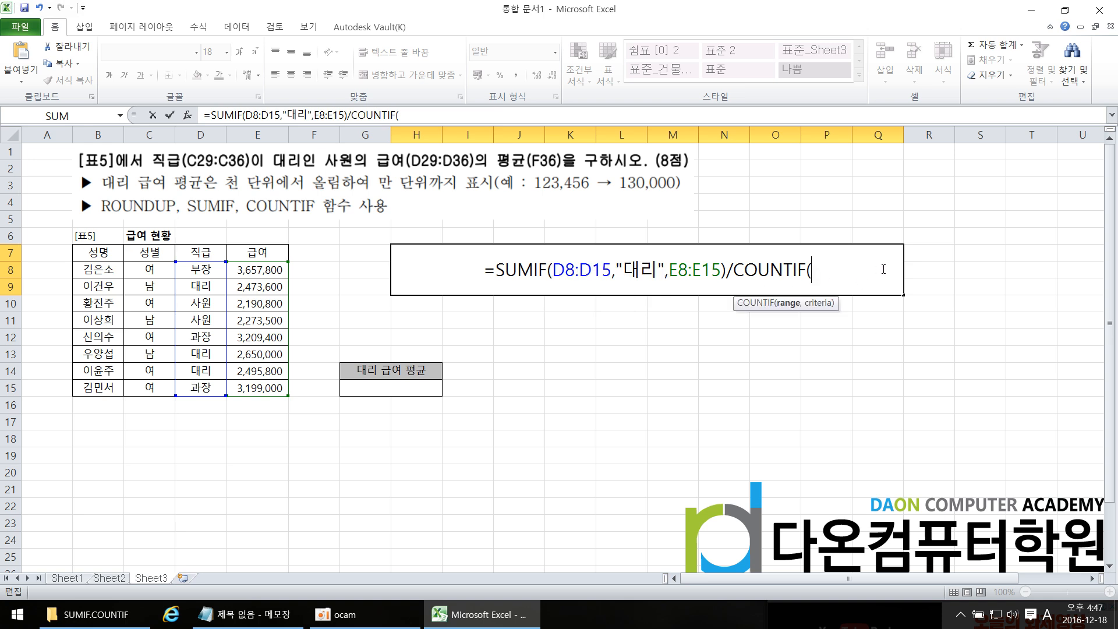
{"action": "key", "text": "ctrl+v"}
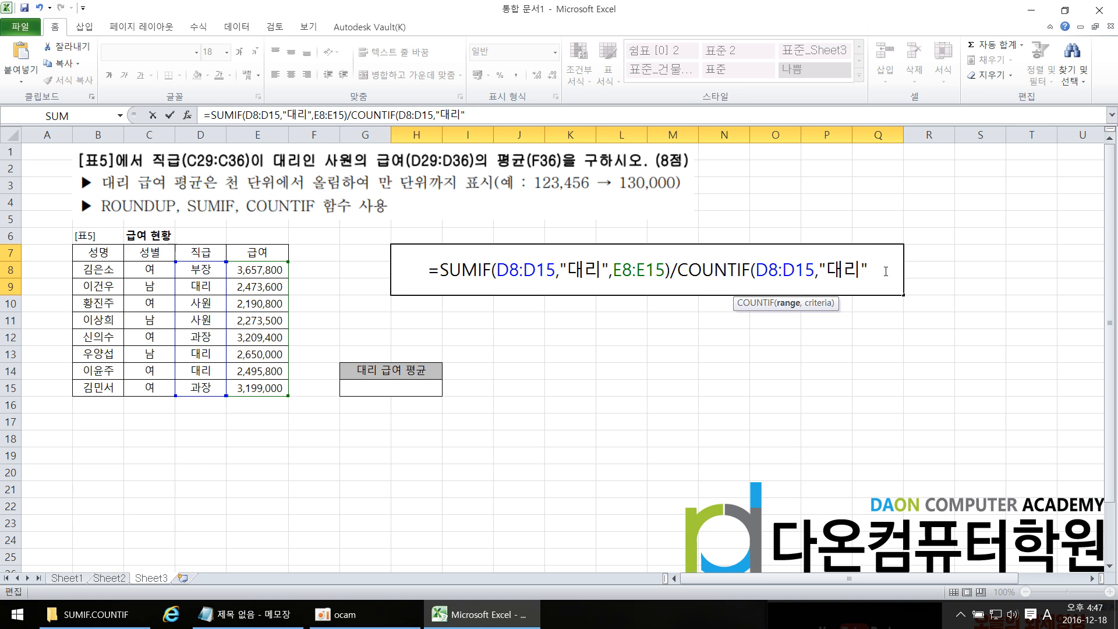
{"action": "type", "text": ")"}
{"action": "key", "text": "Return"}
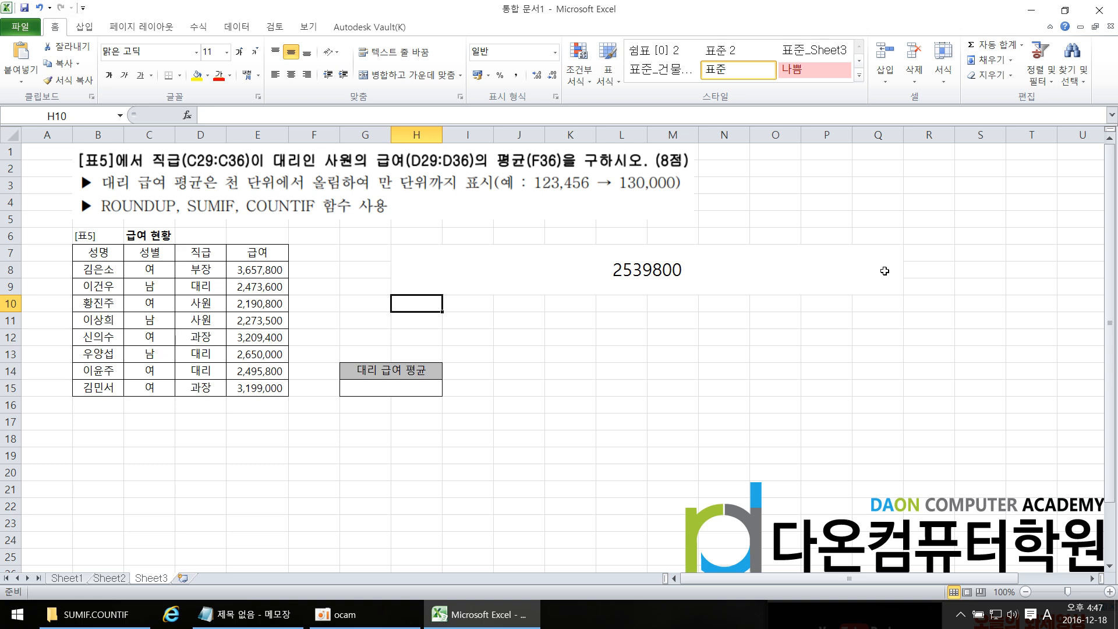
Examine the SUMIF/COUNTIF formula in H7 against the task instructions and the function notes in Notepad.
{"action": "double_click", "coordinate": [884, 271]}
{"action": "left_click", "coordinate": [930, 319]}
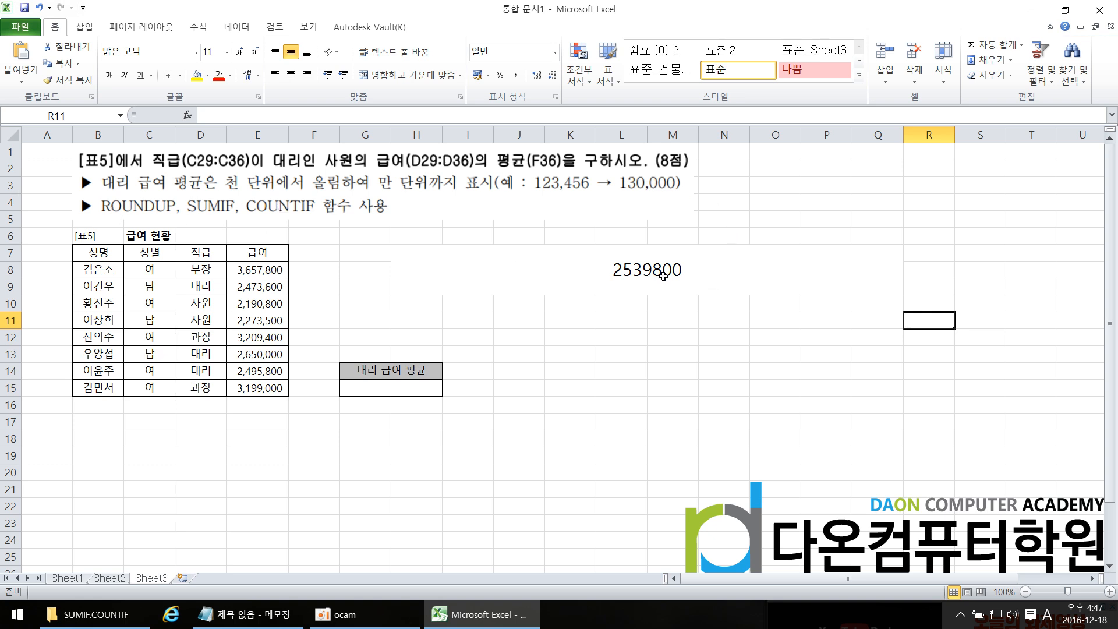
{"action": "left_click", "coordinate": [767, 350]}
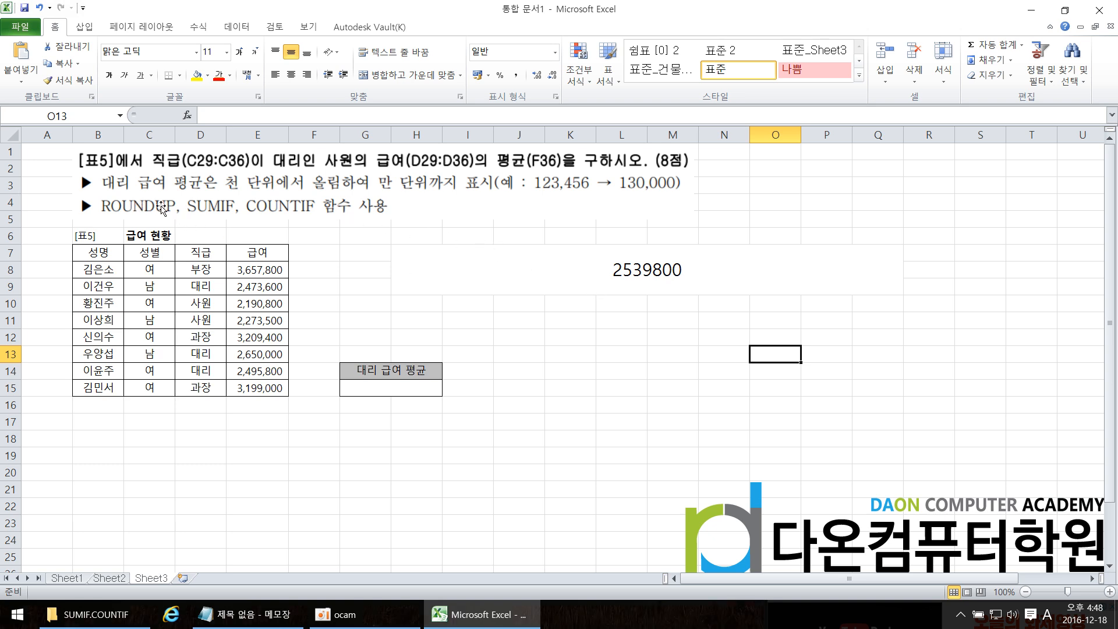
{"action": "double_click", "coordinate": [707, 284]}
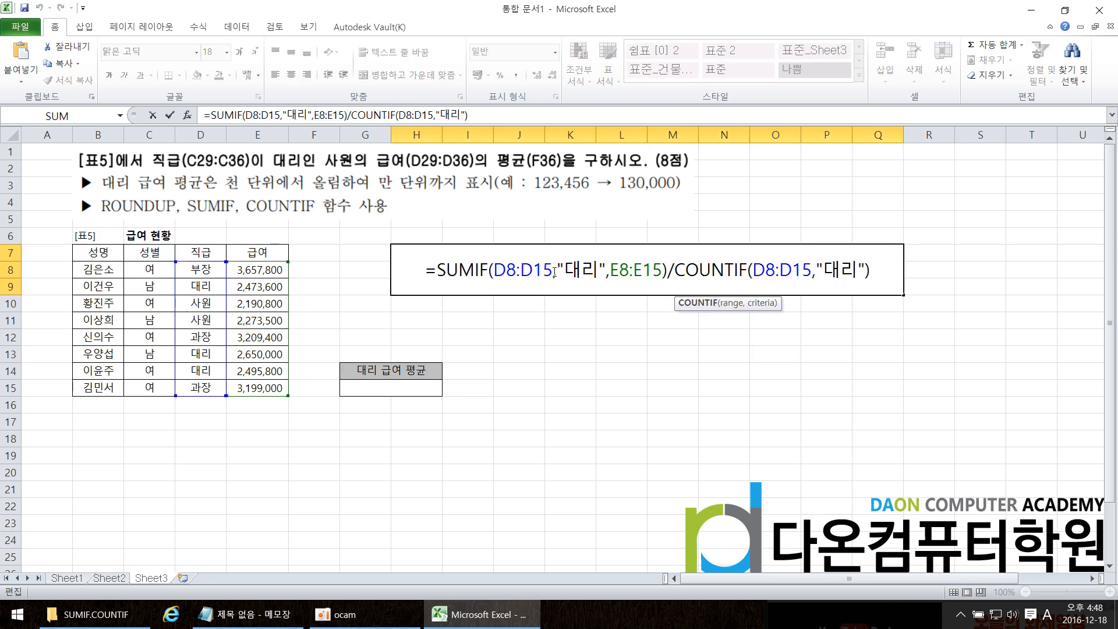
{"action": "left_click", "coordinate": [878, 331]}
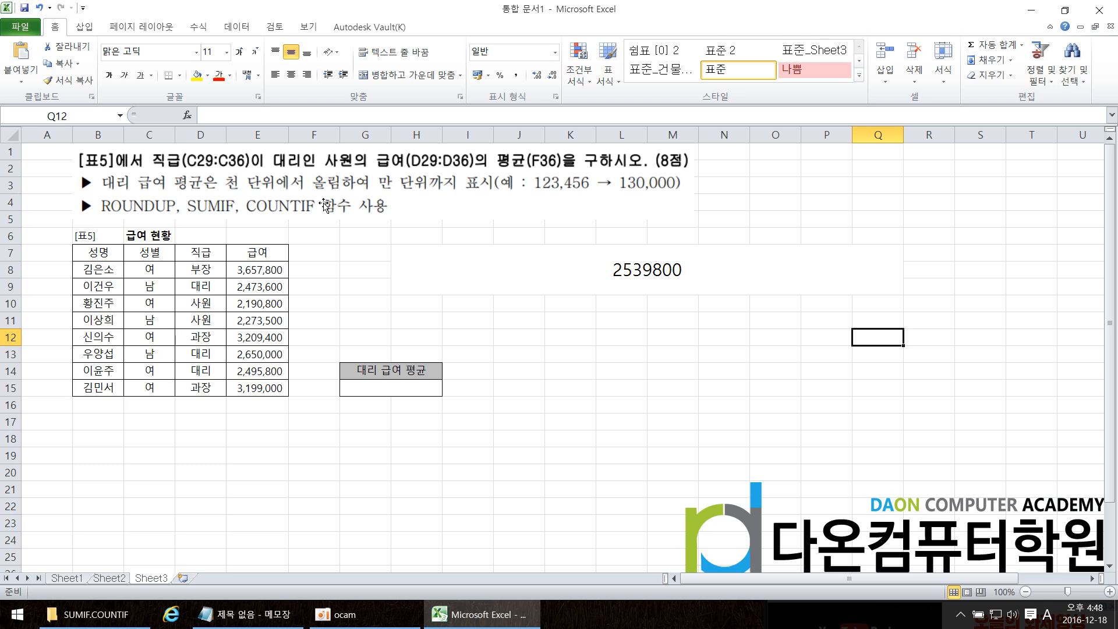
{"action": "double_click", "coordinate": [634, 297]}
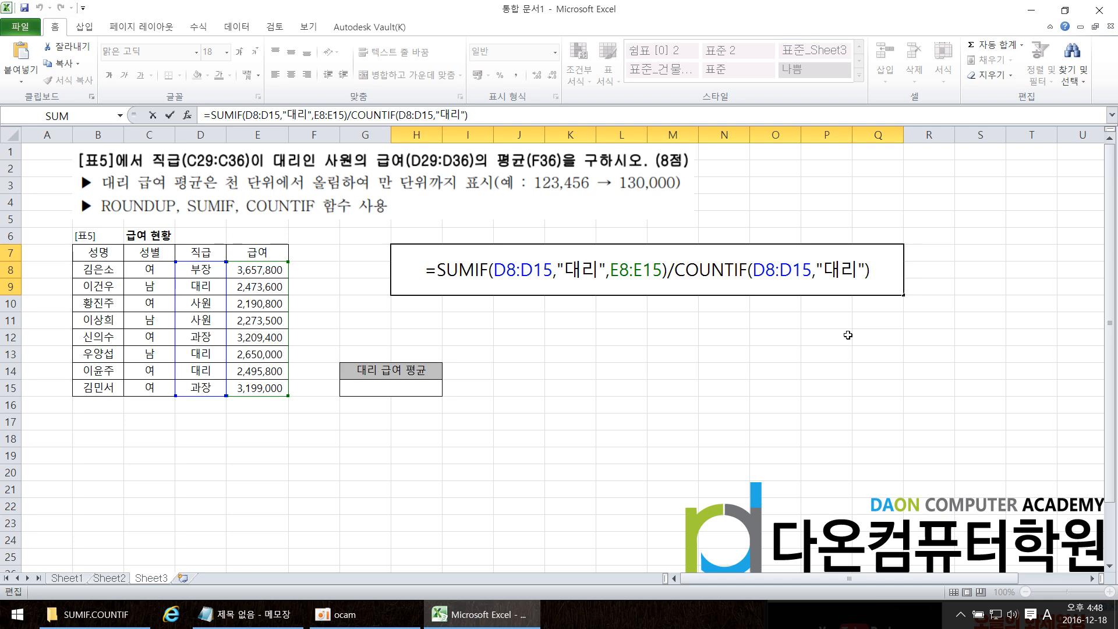
{"action": "left_click", "coordinate": [848, 334]}
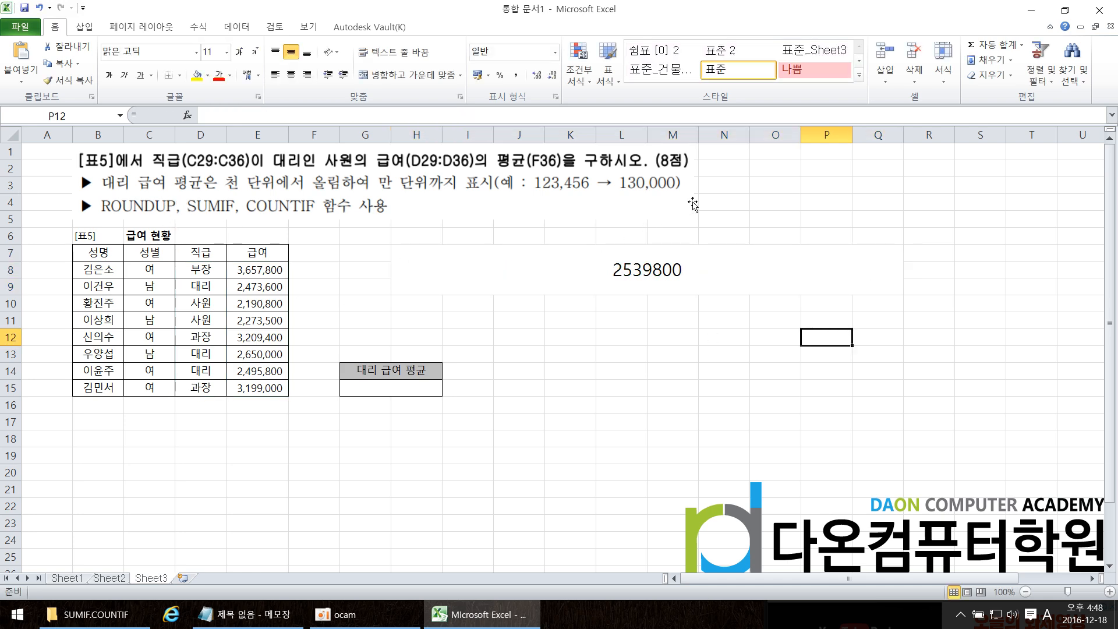
{"action": "left_click", "coordinate": [272, 625]}
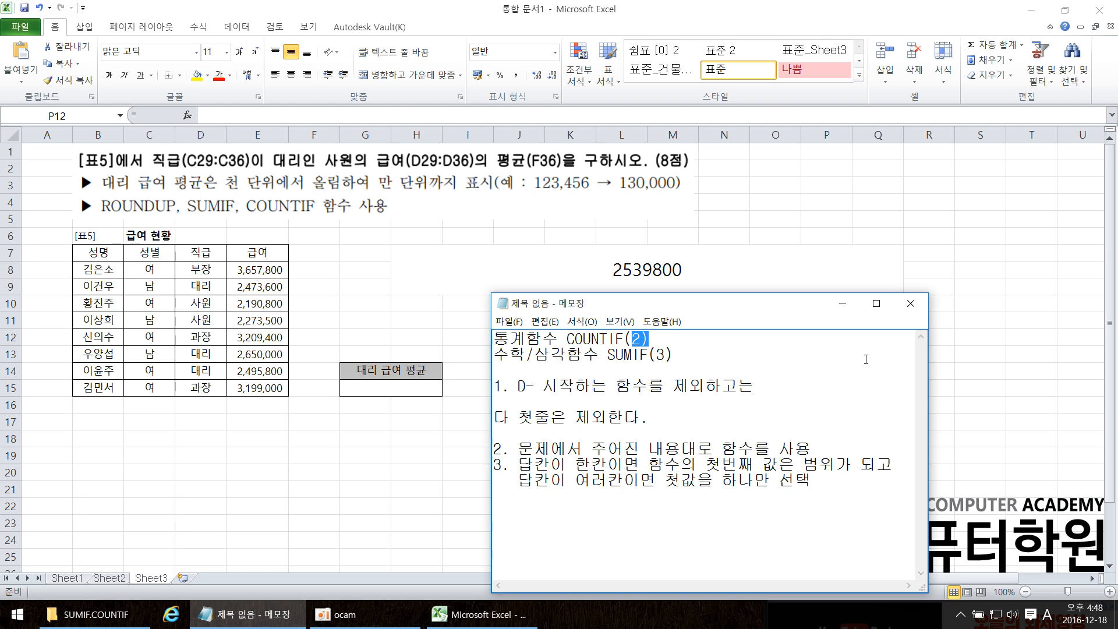
{"action": "left_click", "coordinate": [842, 303]}
Merge and center cells J11:R14 below the formula result and set their font size to 18.
{"action": "left_click_drag", "start_coordinate": [520, 322], "coordinate": [926, 363]}
{"action": "left_click", "coordinate": [434, 75]}
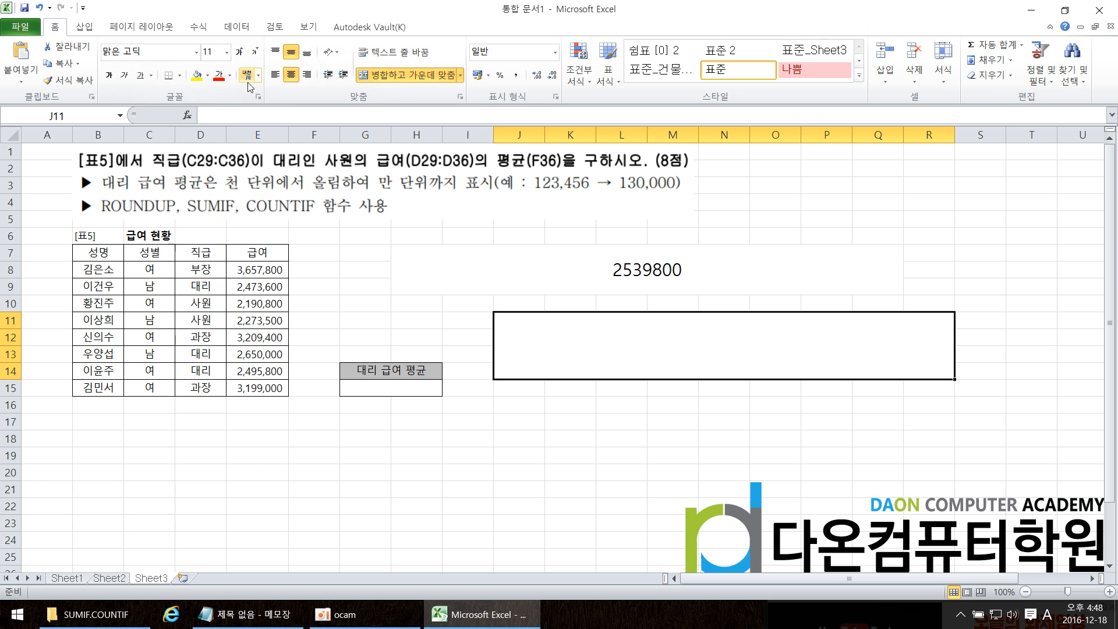
{"action": "left_click", "coordinate": [226, 52]}
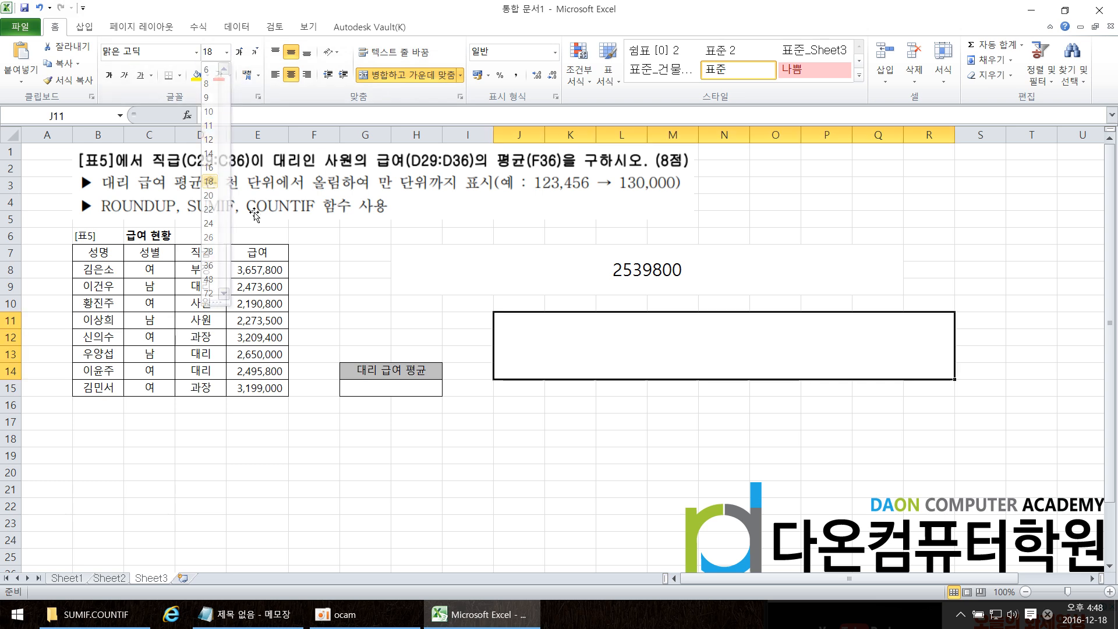
{"action": "left_click", "coordinate": [254, 215]}
Enter "ROUND-" as the heading of a note in the merged cell J11.
{"action": "type", "text": "ROUND-"}
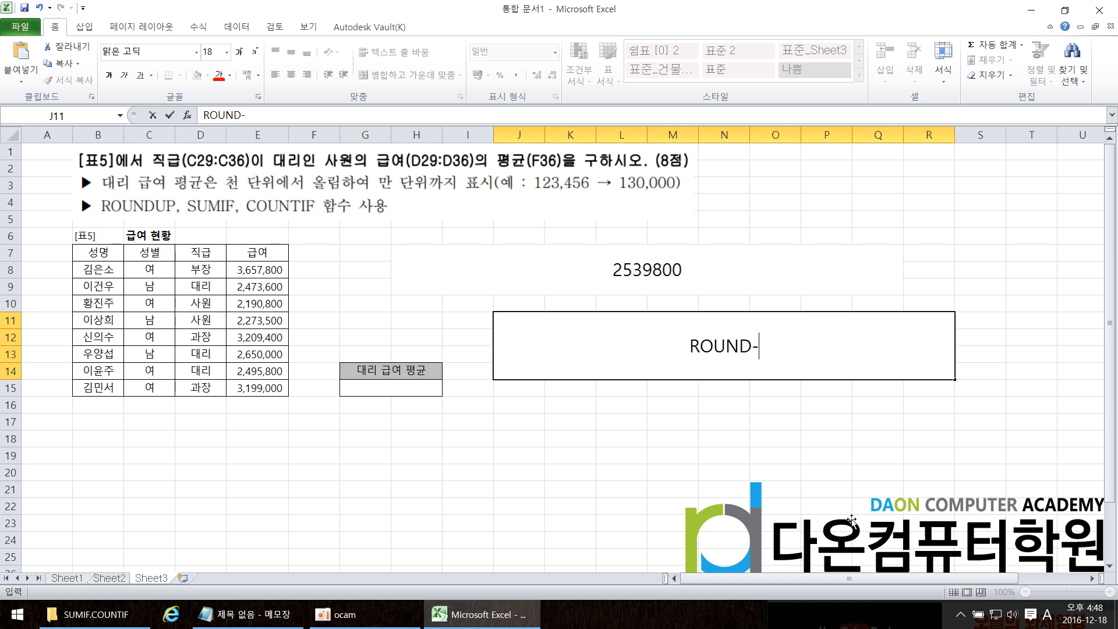
{"action": "type", "text": "(RK"}
{"action": "key", "text": "BackSpace"}
{"action": "key", "text": "BackSpace"}
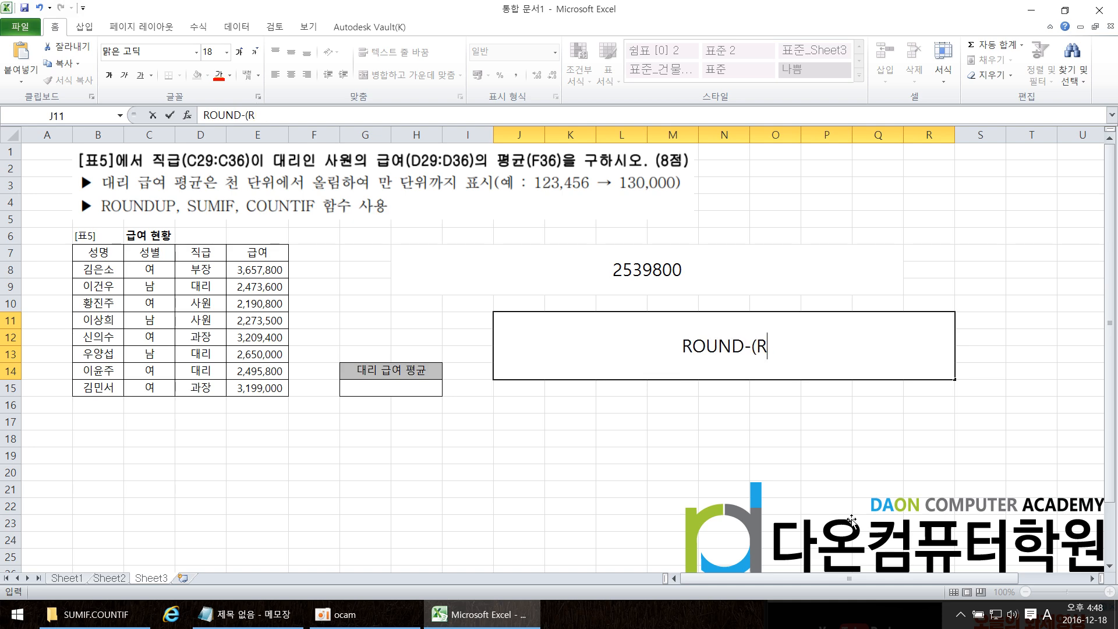
{"action": "key", "text": "shift+Left"}
{"action": "key", "text": "Hangul"}
{"action": "key", "text": "BackSpace"}
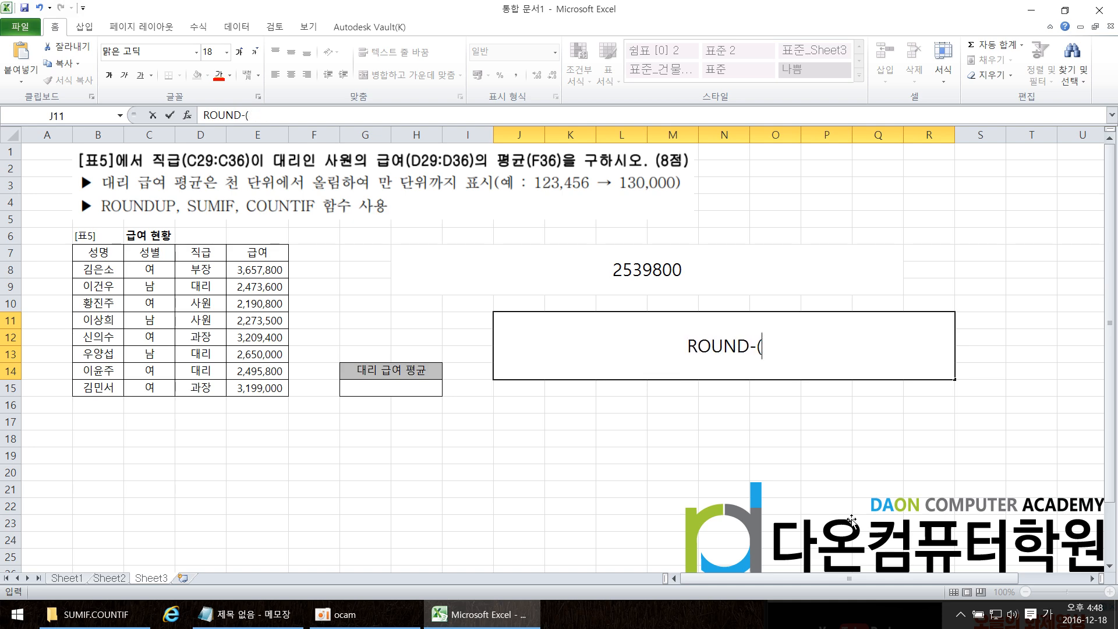
Add a second line reading "1,2,3,4,5 - 소수점" to the note in J11.
{"action": "key", "text": "alt+Return"}
{"action": "type", "text": "111,2"}
{"action": "key", "text": "BackSpace"}
{"action": "key", "text": "BackSpace"}
{"action": "key", "text": "BackSpace"}
{"action": "key", "text": "BackSpace"}
{"action": "key", "text": "BackSpace"}
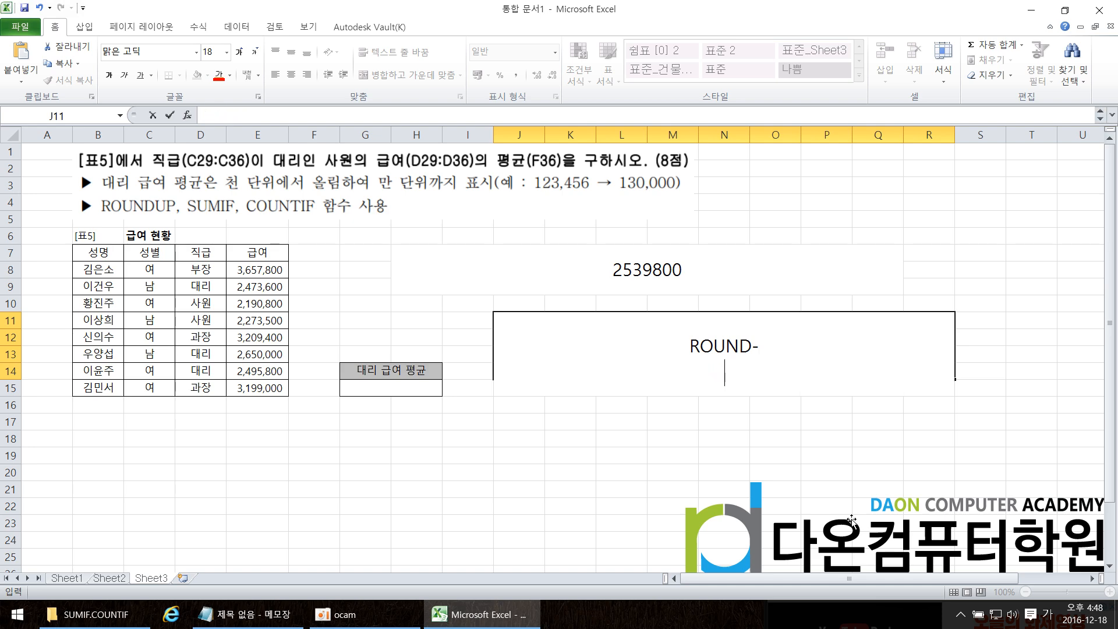
{"action": "type", "text": "1,2,3,4,5 - 소수점"}
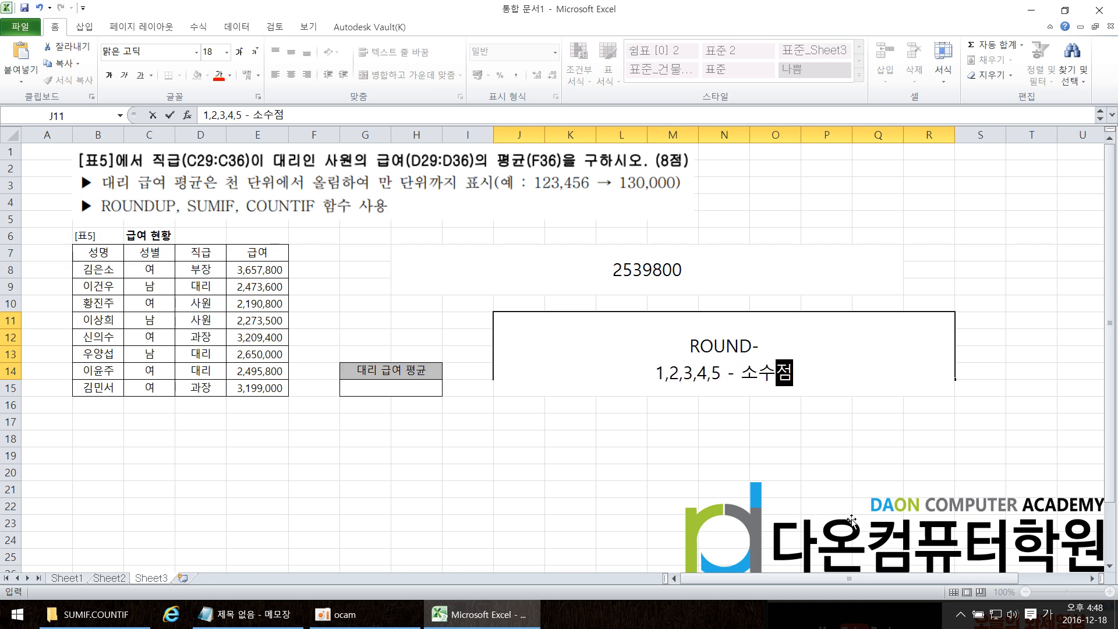
Add a third line reading "-1,-2,-3,-4 0의 개수" to the note in J11.
{"action": "key", "text": "alt+Return"}
{"action": "type", "text": "-1,-2,-3,-4"}
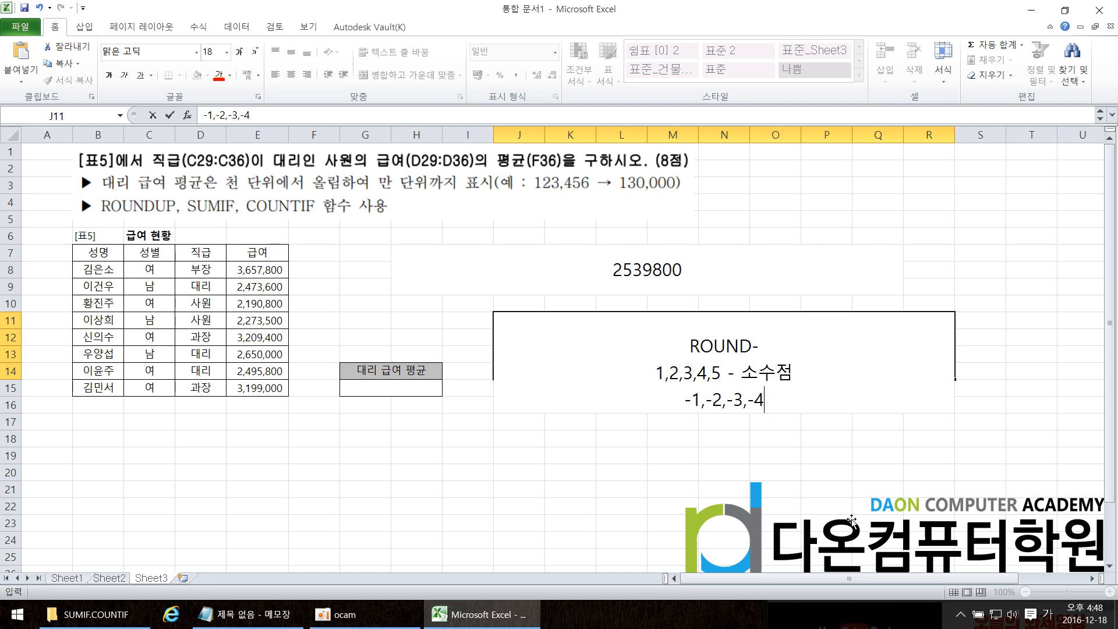
{"action": "type", "text": " 0ㅇ"}
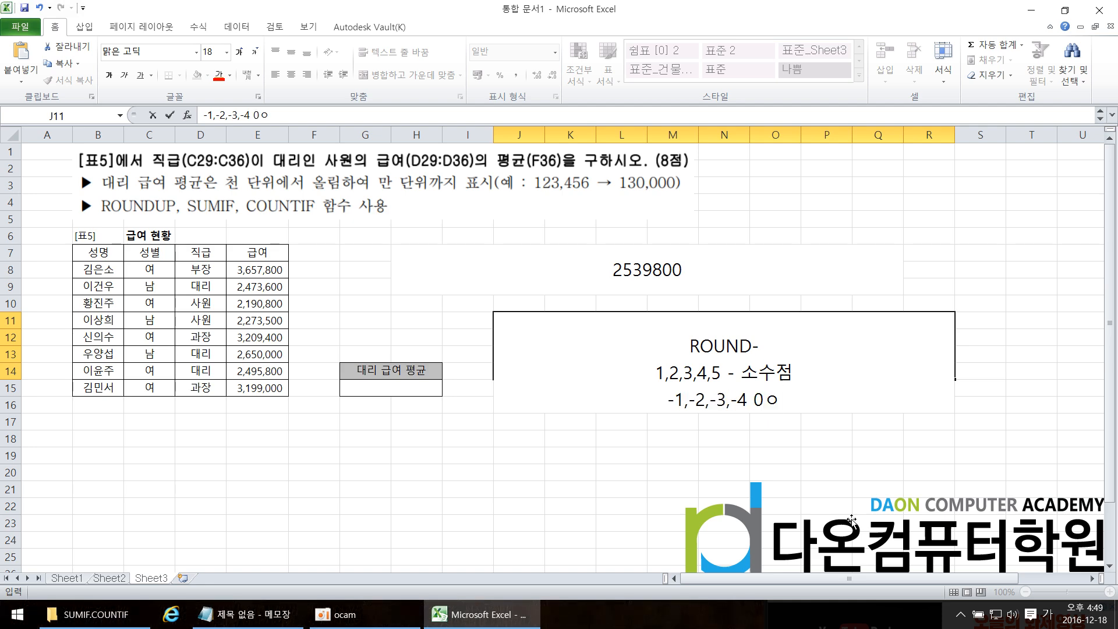
{"action": "key", "text": "BackSpace"}
{"action": "type", "text": "의 개수"}
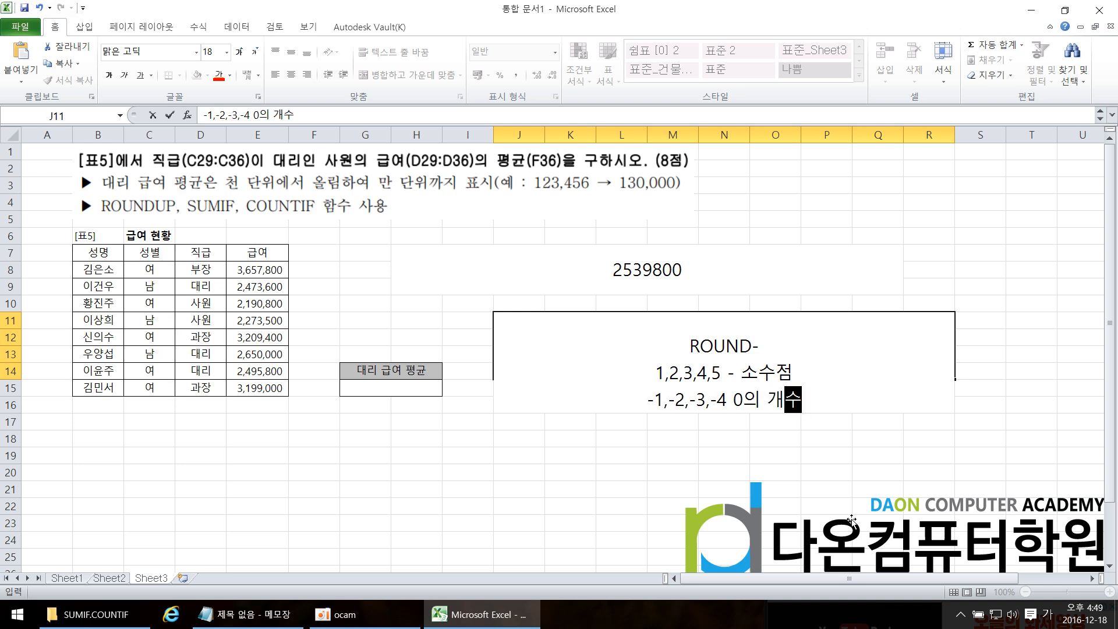
Add a fourth line reading "정수로 만드세요 0" to the note in J11.
{"action": "key", "text": "alt+Return"}
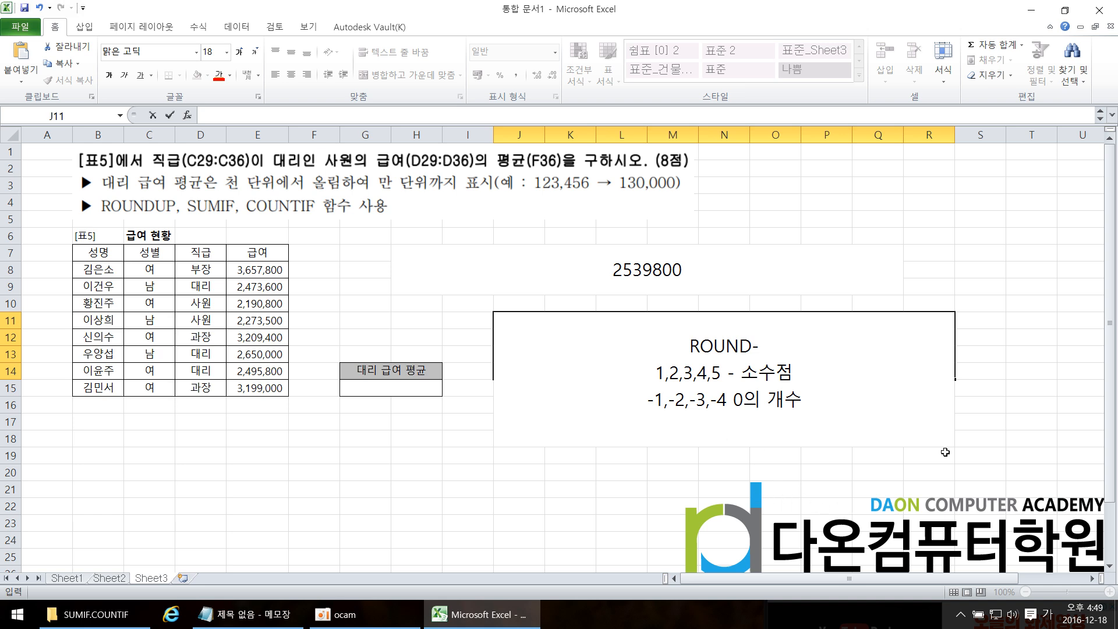
{"action": "type", "text": "정수로 ㅁ만드세요"}
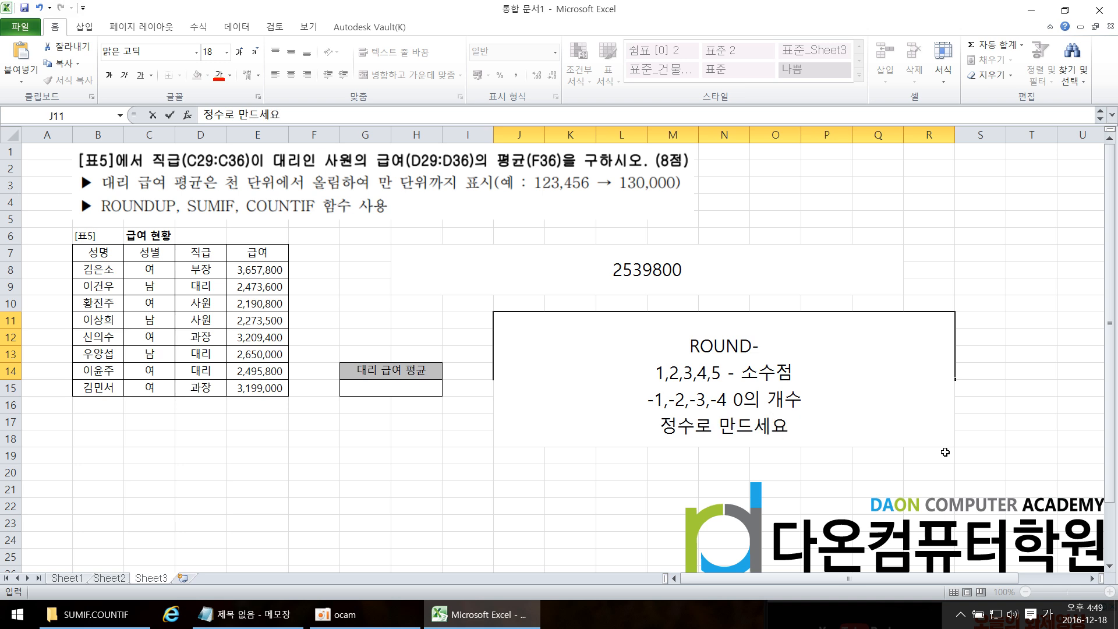
{"action": "type", "text": " 0"}
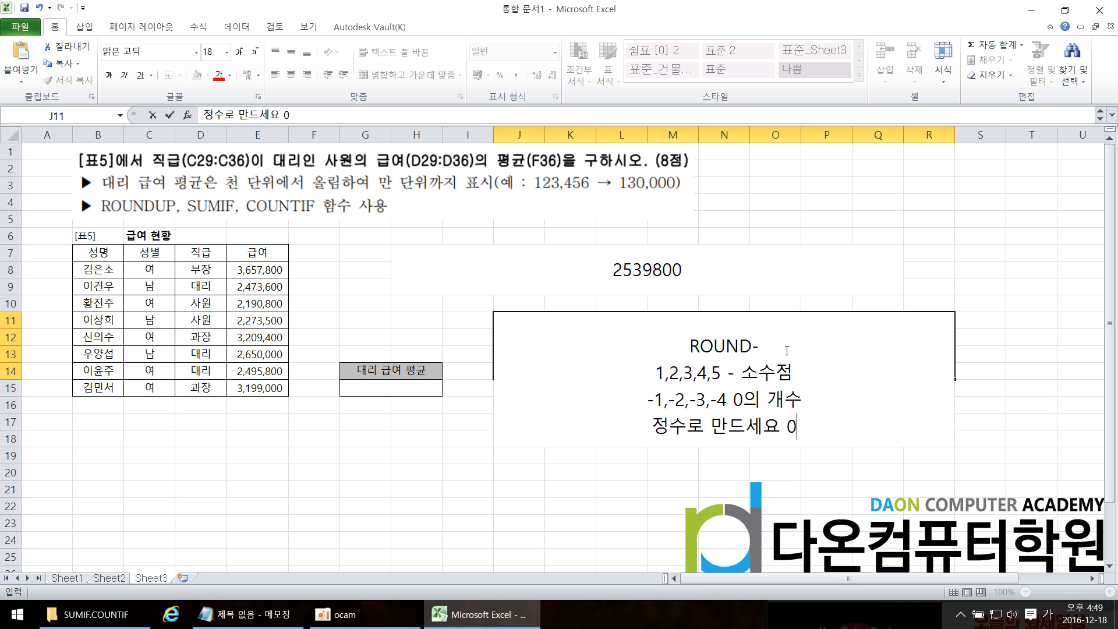
Append "(값," to the note's ROUND- line and try 1,2 as example digit arguments.
{"action": "left_click", "coordinate": [787, 350]}
{"action": "type", "text": "(값"}
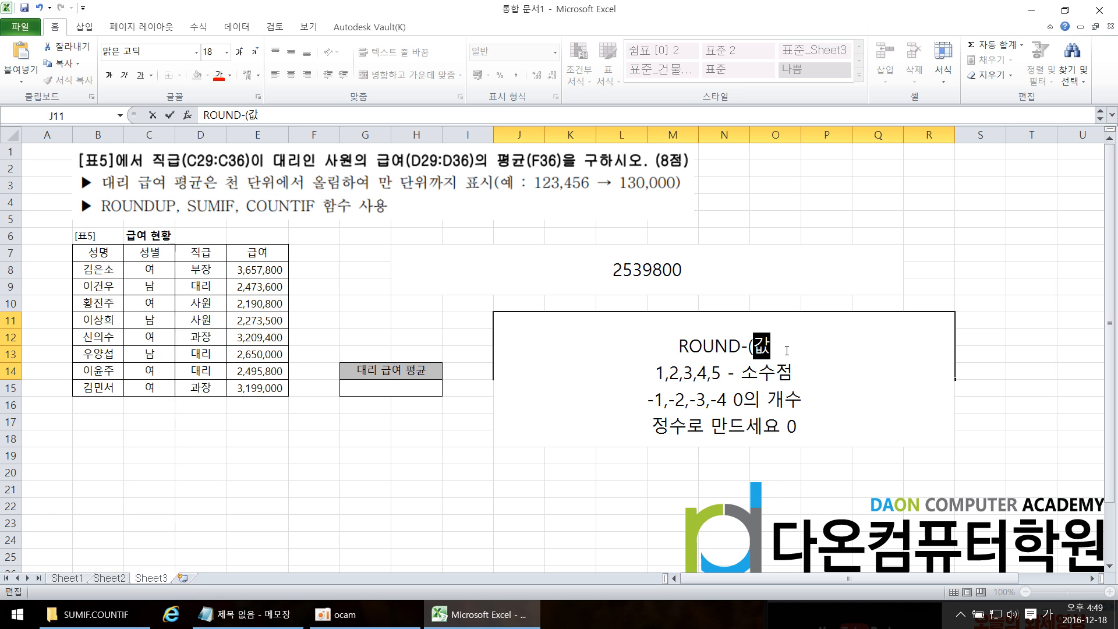
{"action": "type", "text": ",1,2,3,"}
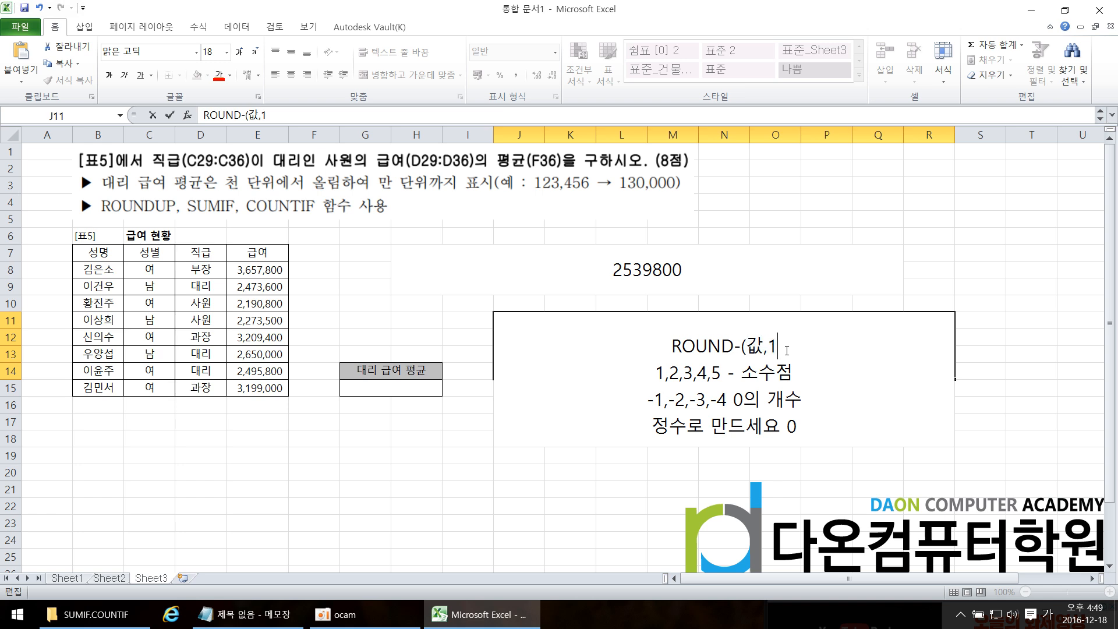
{"action": "key", "text": "BackSpace"}
{"action": "key", "text": "BackSpace"}
{"action": "key", "text": "BackSpace"}
{"action": "key", "text": "BackSpace"}
{"action": "key", "text": "BackSpace"}
{"action": "key", "text": "BackSpace"}
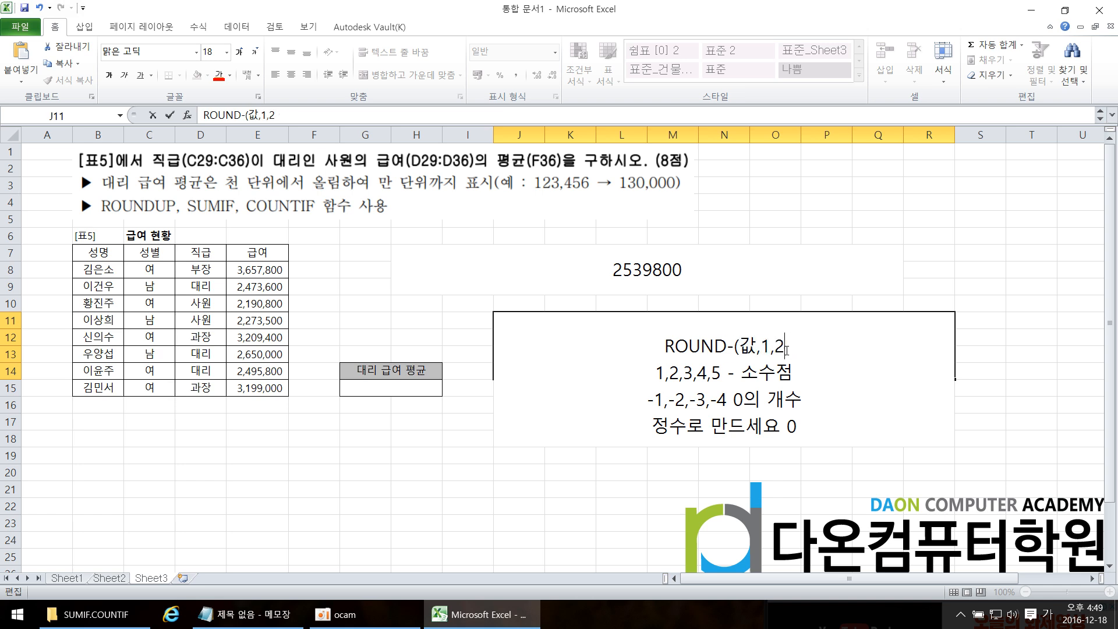
Try the negative values -1,-2 as example digit arguments in the note's ROUND- line.
{"action": "type", "text": "-1-,"}
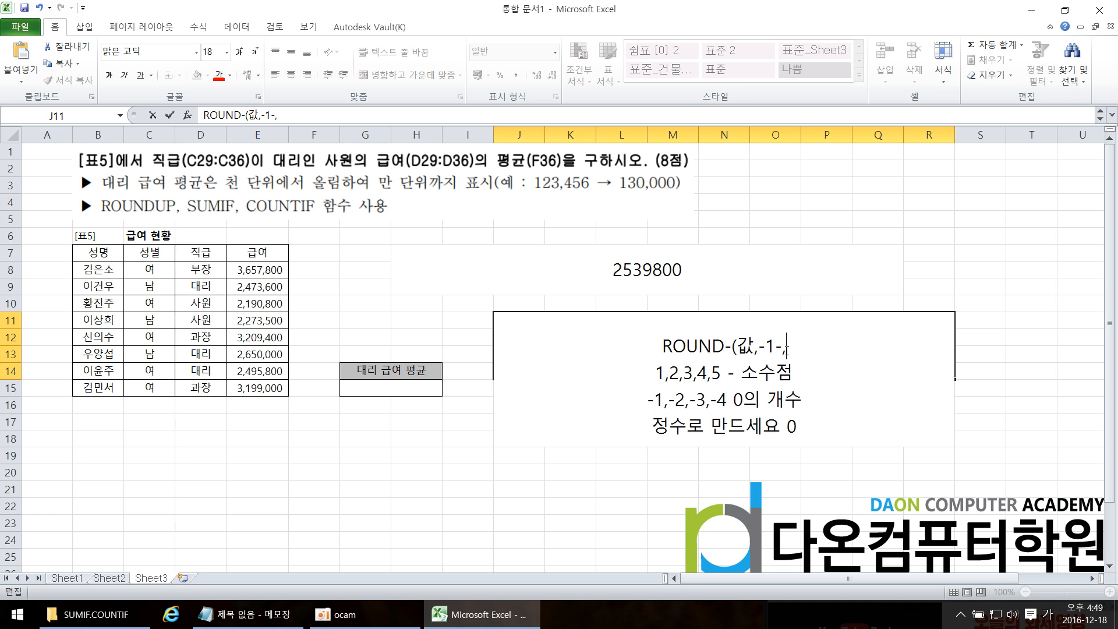
{"action": "key", "text": "BackSpace"}
{"action": "key", "text": "BackSpace"}
{"action": "type", "text": ",-2"}
{"action": "key", "text": "BackSpace"}
{"action": "key", "text": "BackSpace"}
{"action": "key", "text": "BackSpace"}
{"action": "key", "text": "BackSpace"}
{"action": "key", "text": "BackSpace"}
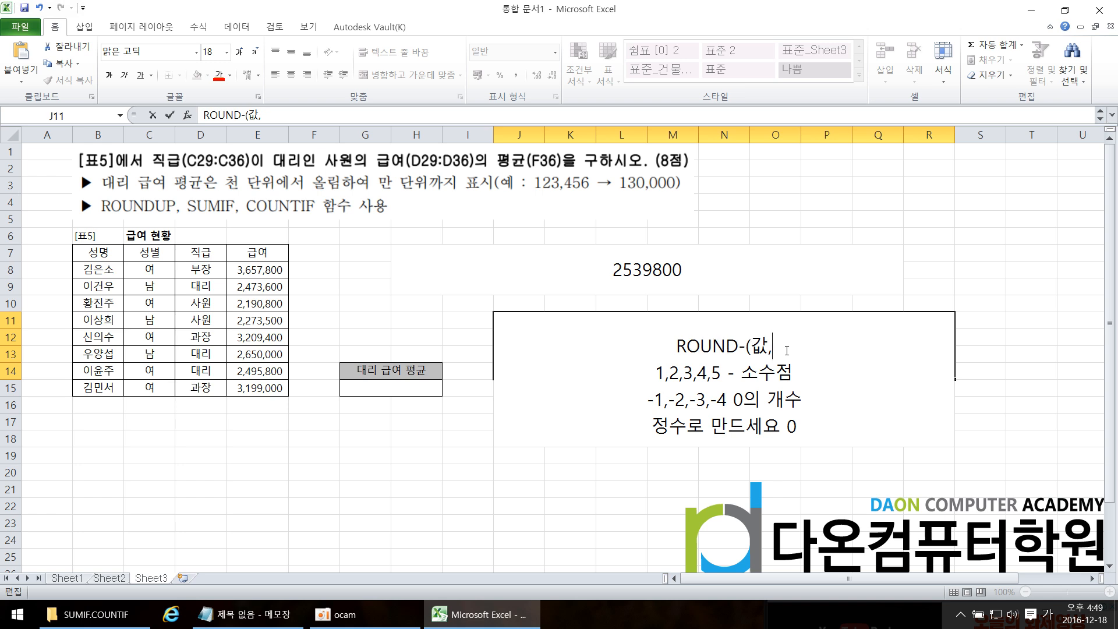
Enter 0 as the digit argument in the note's ROUND- line and commit the note.
{"action": "type", "text": "0"}
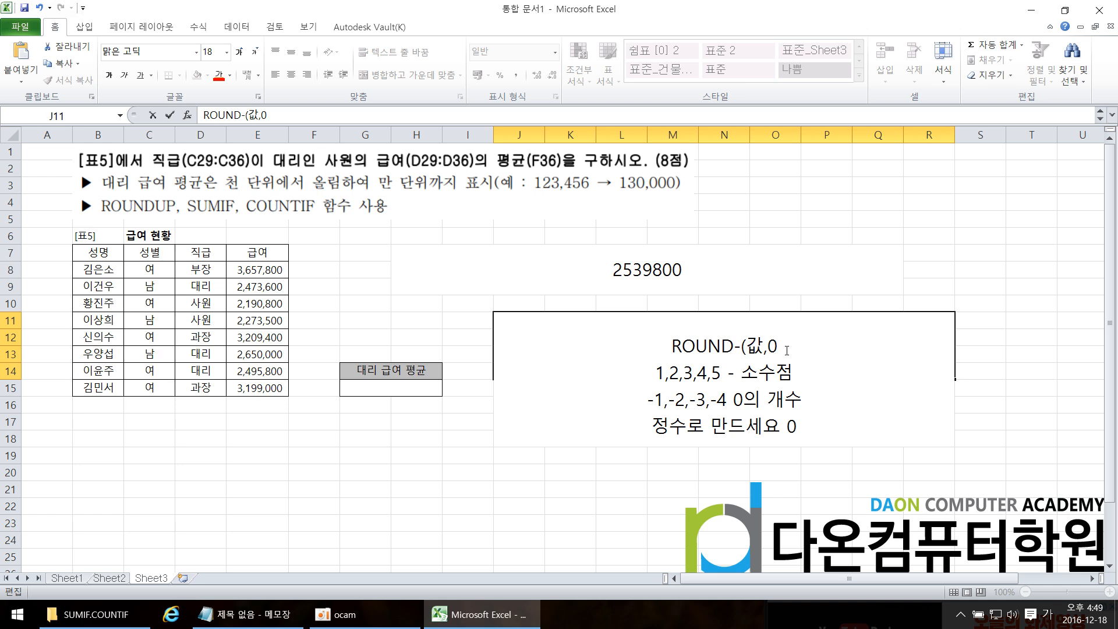
{"action": "left_click", "coordinate": [1065, 368]}
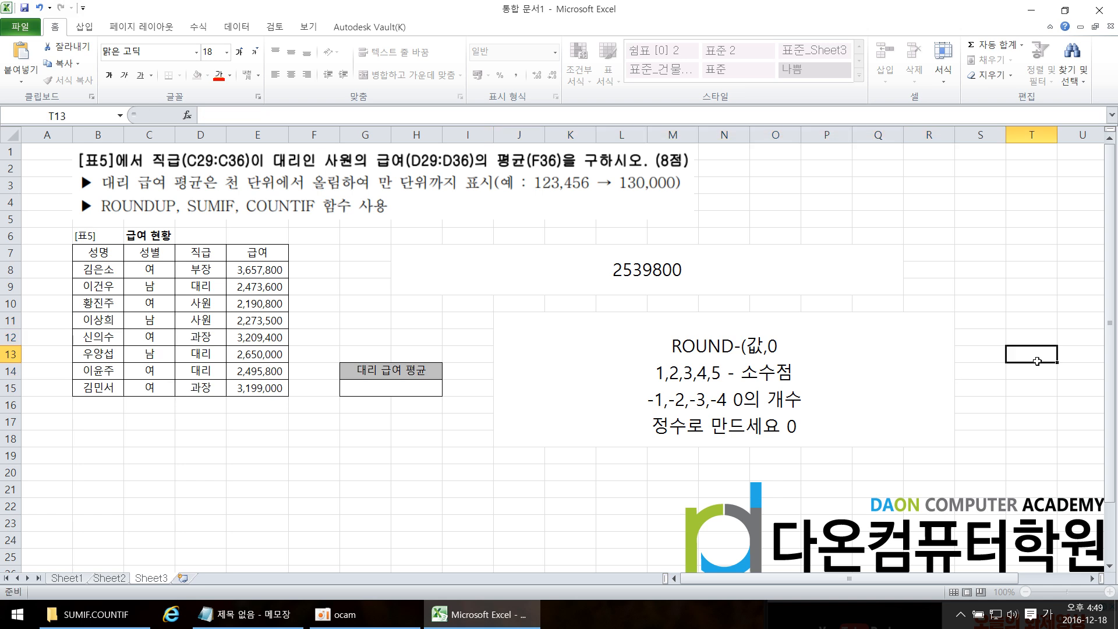
{"action": "left_click", "coordinate": [791, 355]}
{"action": "key", "text": "Delete"}
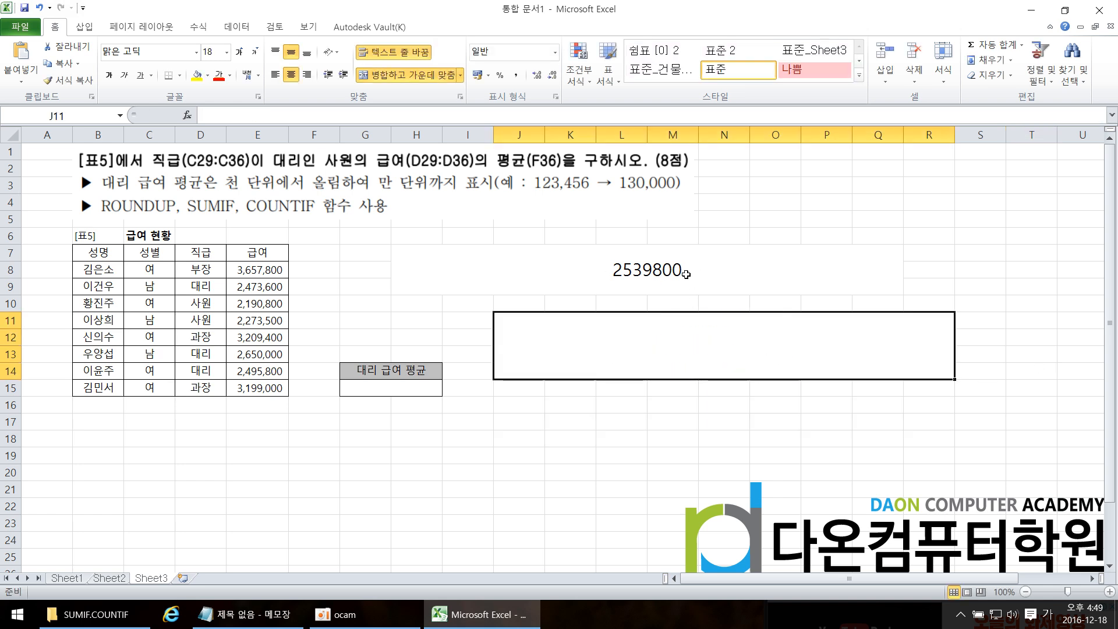
{"action": "key", "text": "ctrl+z"}
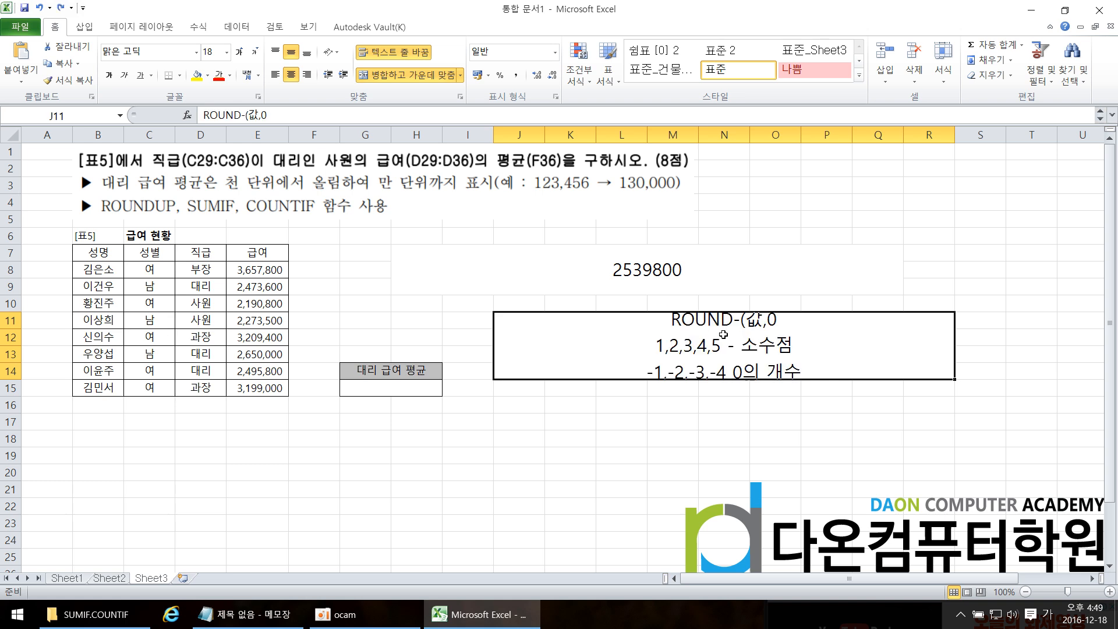
Examine the full text of the ROUND note in J11 and leave it unedited.
{"action": "double_click", "coordinate": [795, 364]}
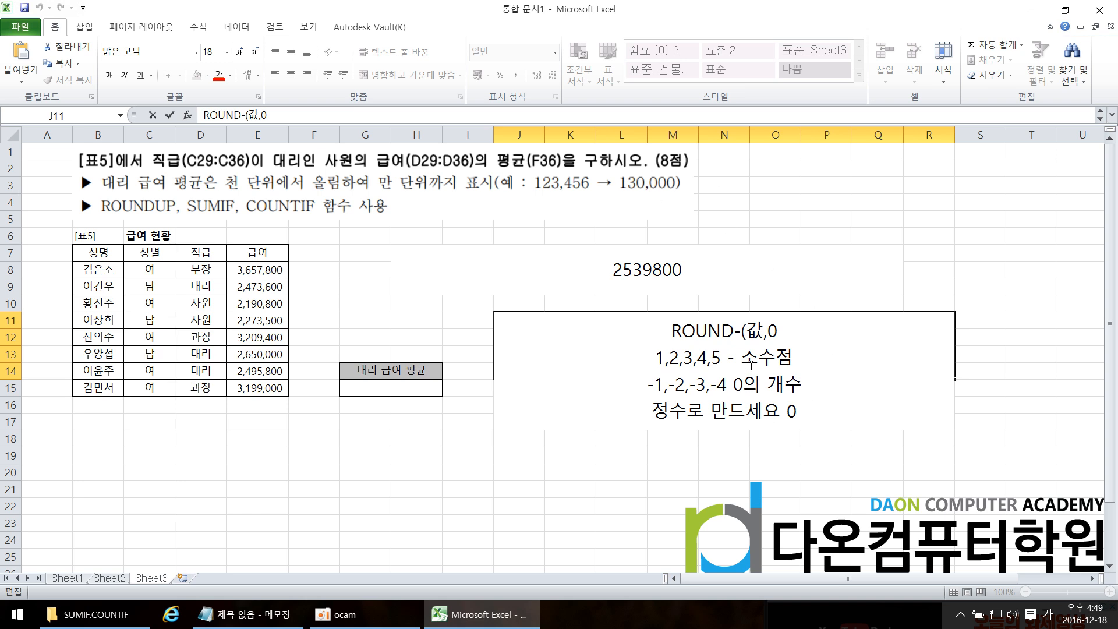
{"action": "left_click", "coordinate": [1031, 389]}
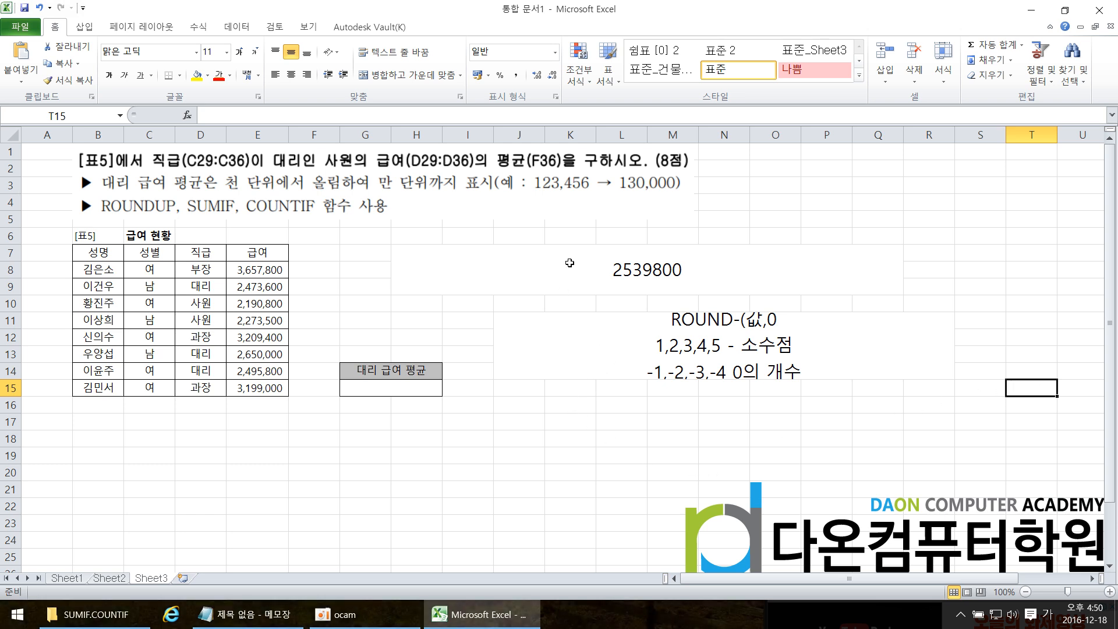
Examine the SUMIF/COUNTIF formula in H7 that serves as the value for rounding, and leave it unedited.
{"action": "double_click", "coordinate": [641, 269]}
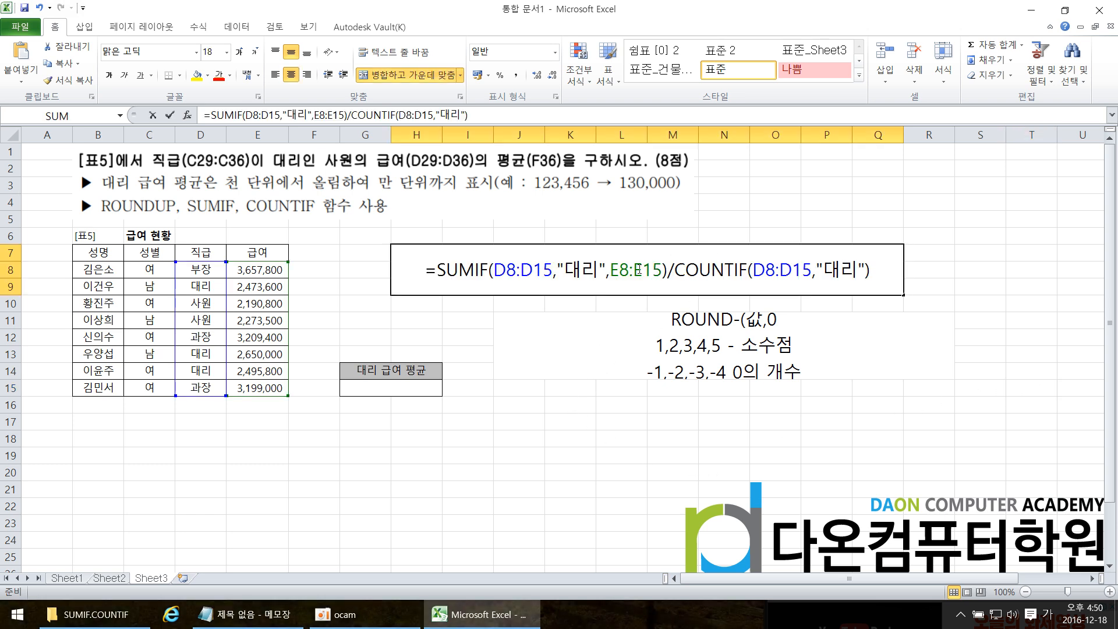
{"action": "left_click_drag", "start_coordinate": [440, 269], "coordinate": [887, 274]}
{"action": "left_click", "coordinate": [998, 269]}
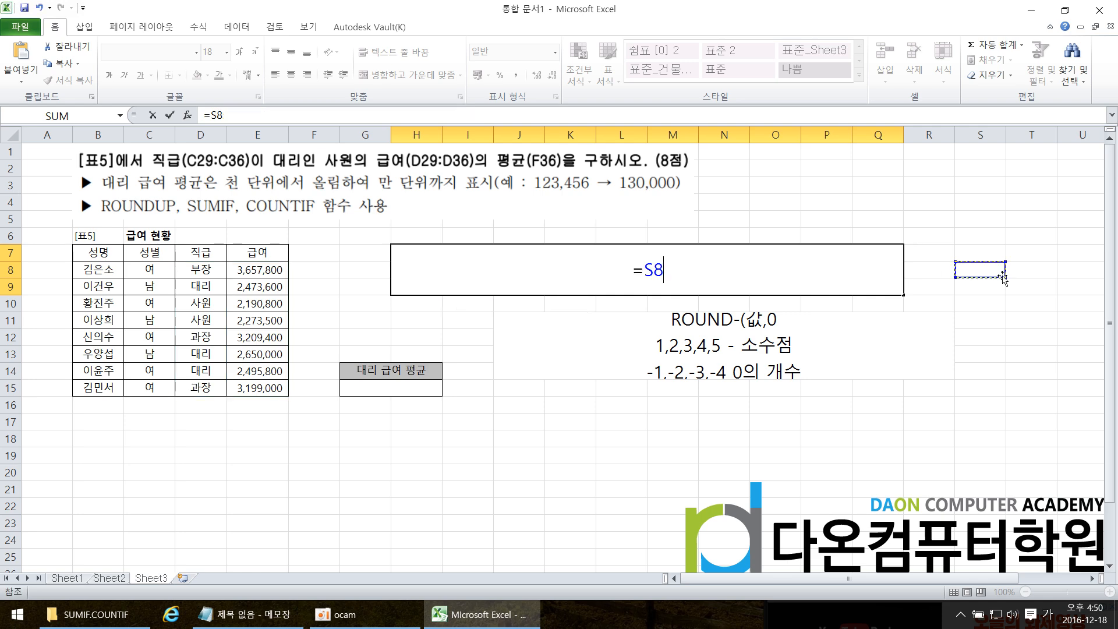
{"action": "key", "text": "Escape"}
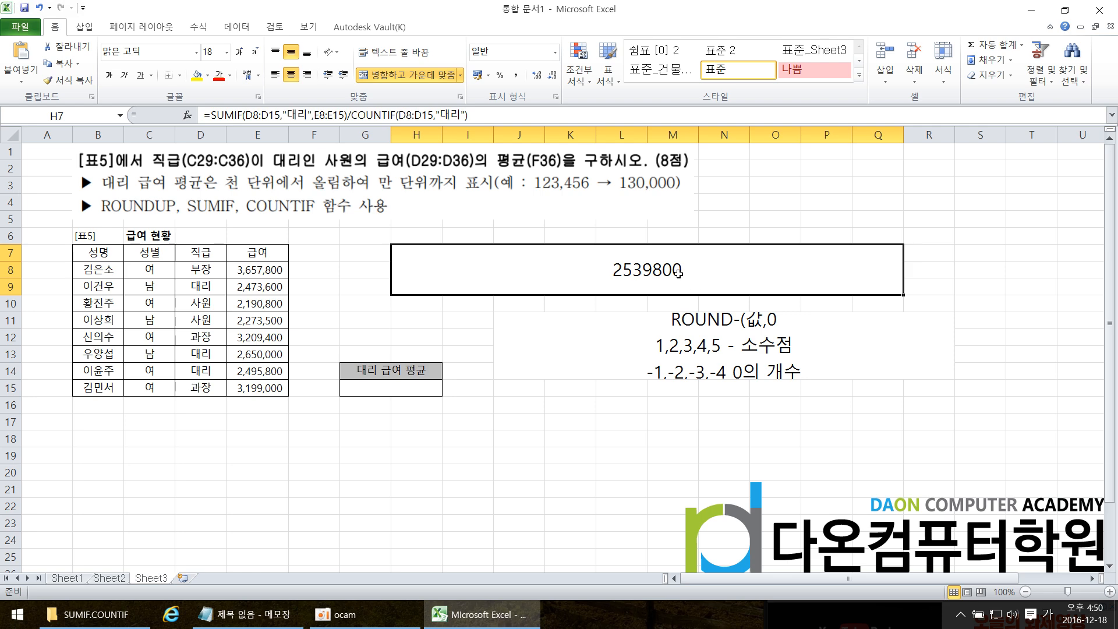
{"action": "double_click", "coordinate": [553, 292]}
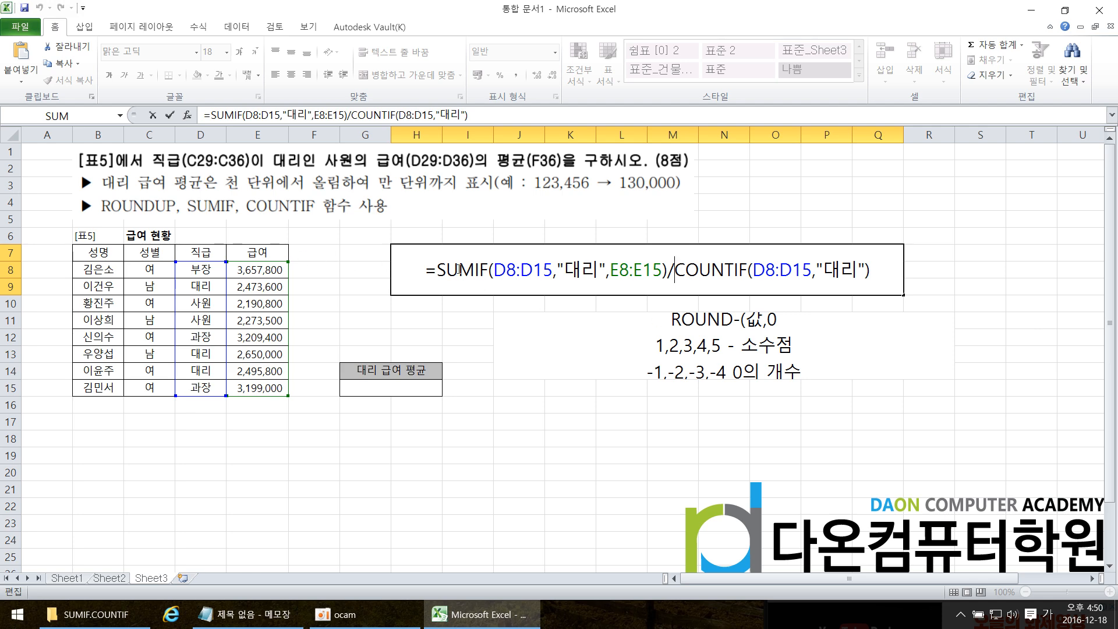
{"action": "left_click_drag", "start_coordinate": [438, 269], "coordinate": [896, 277]}
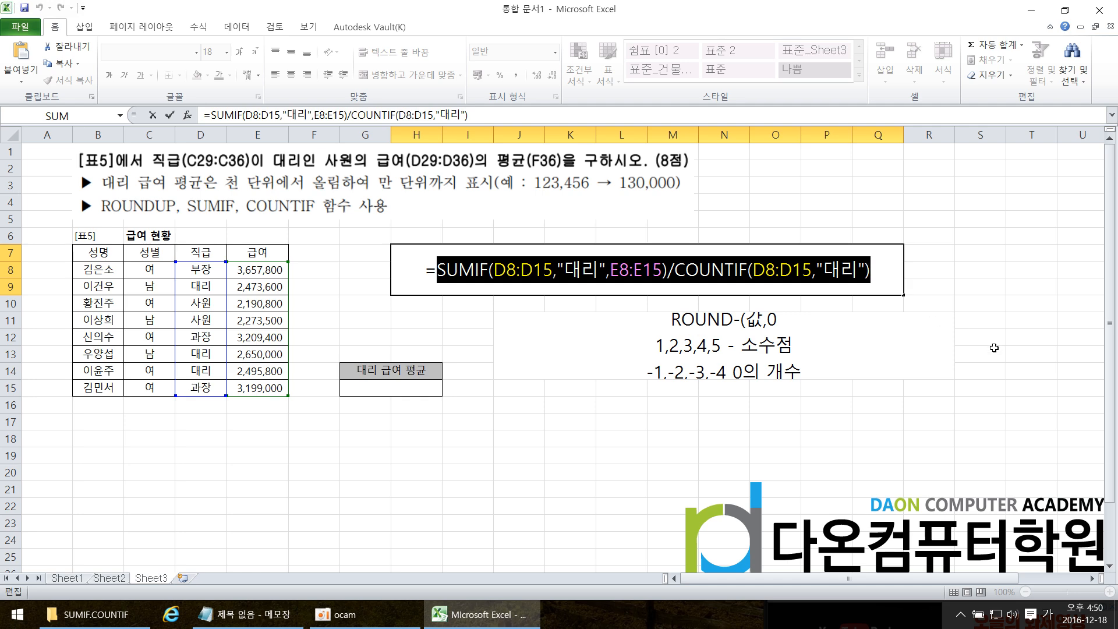
{"action": "left_click", "coordinate": [1050, 353]}
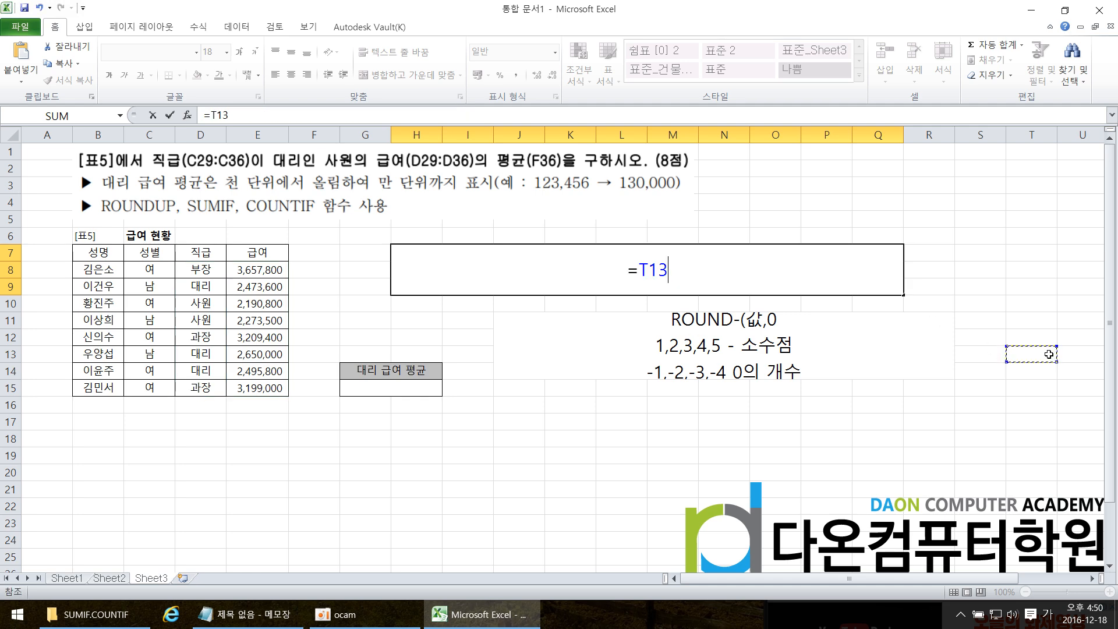
{"action": "key", "text": "Escape"}
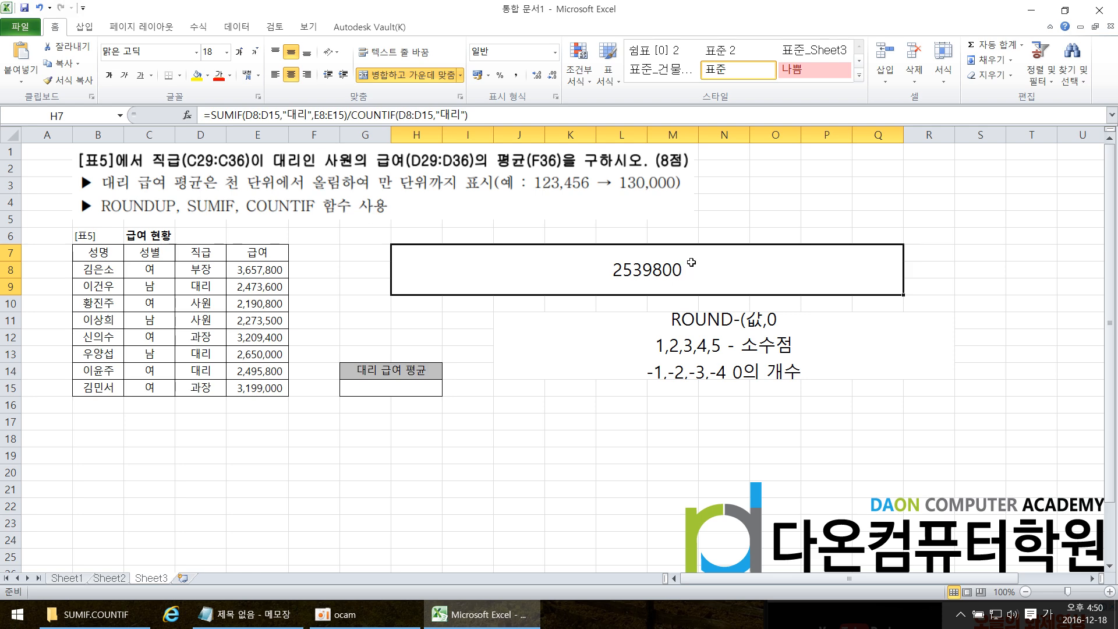
{"action": "double_click", "coordinate": [691, 263]}
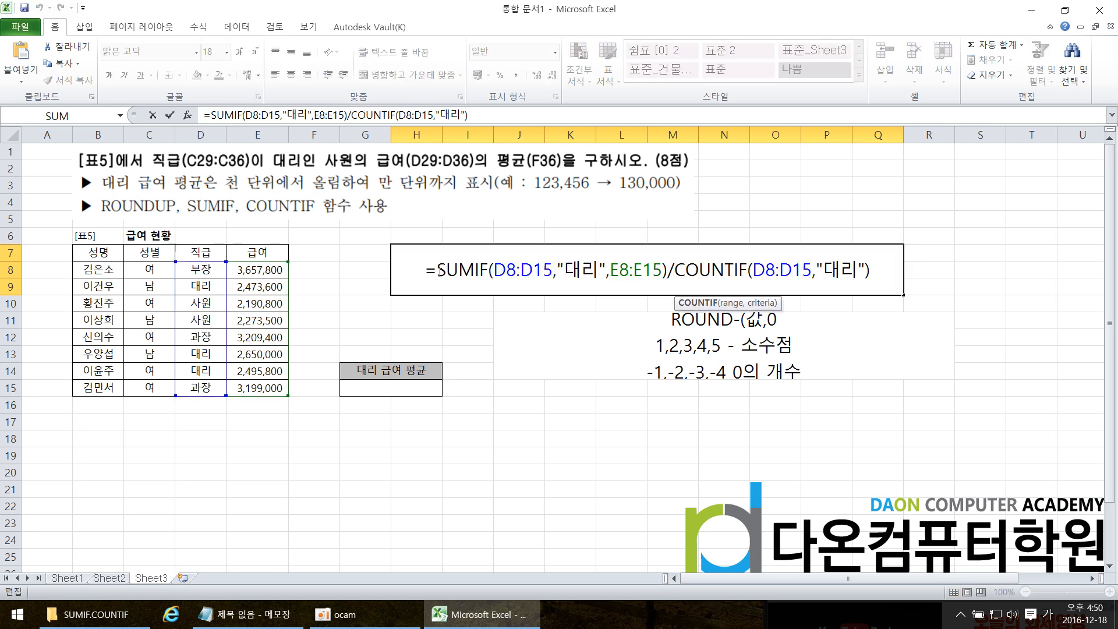
{"action": "left_click", "coordinate": [439, 270]}
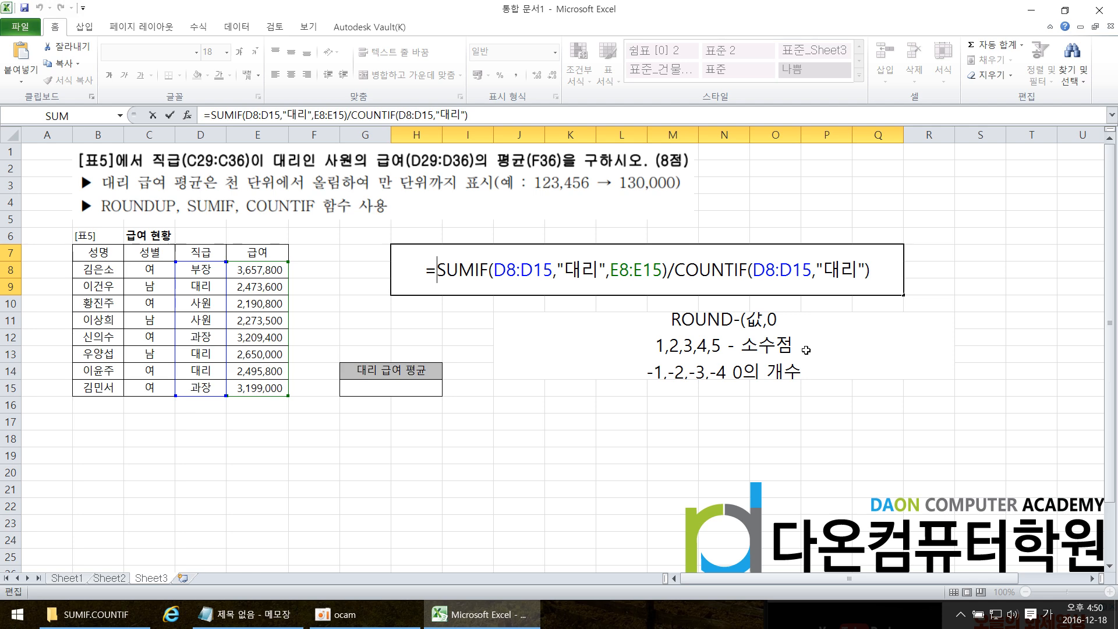
{"action": "type", "text": "개ㅕ"}
{"action": "key", "text": "BackSpace"}
{"action": "key", "text": "BackSpace"}
{"action": "key", "text": "Hangul"}
{"action": "type", "text": "ROUNDUP"}
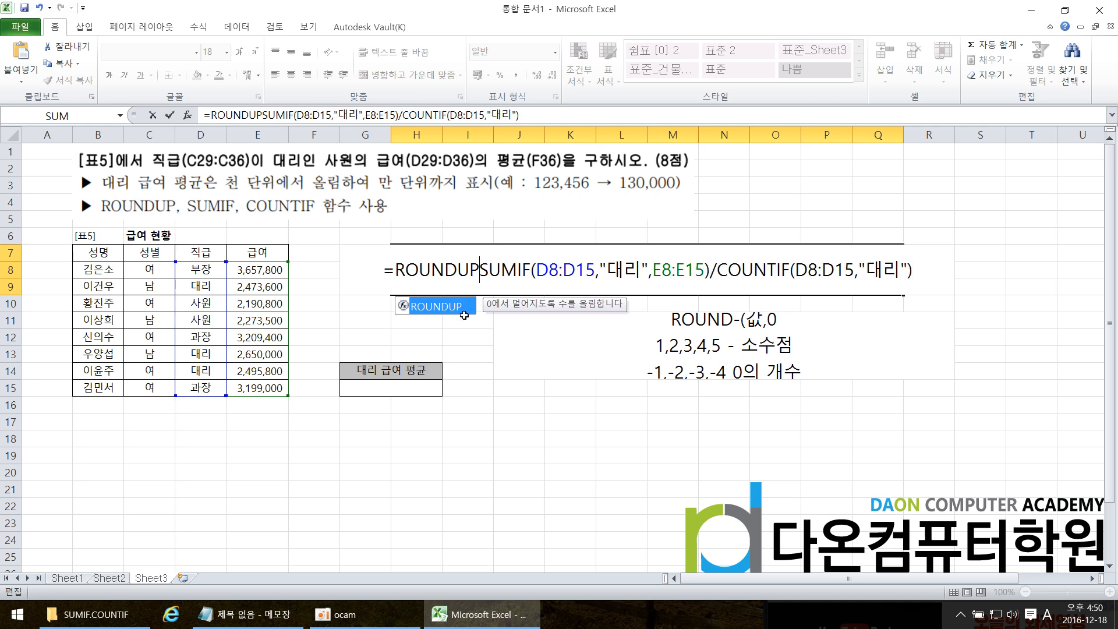
{"action": "double_click", "coordinate": [461, 308]}
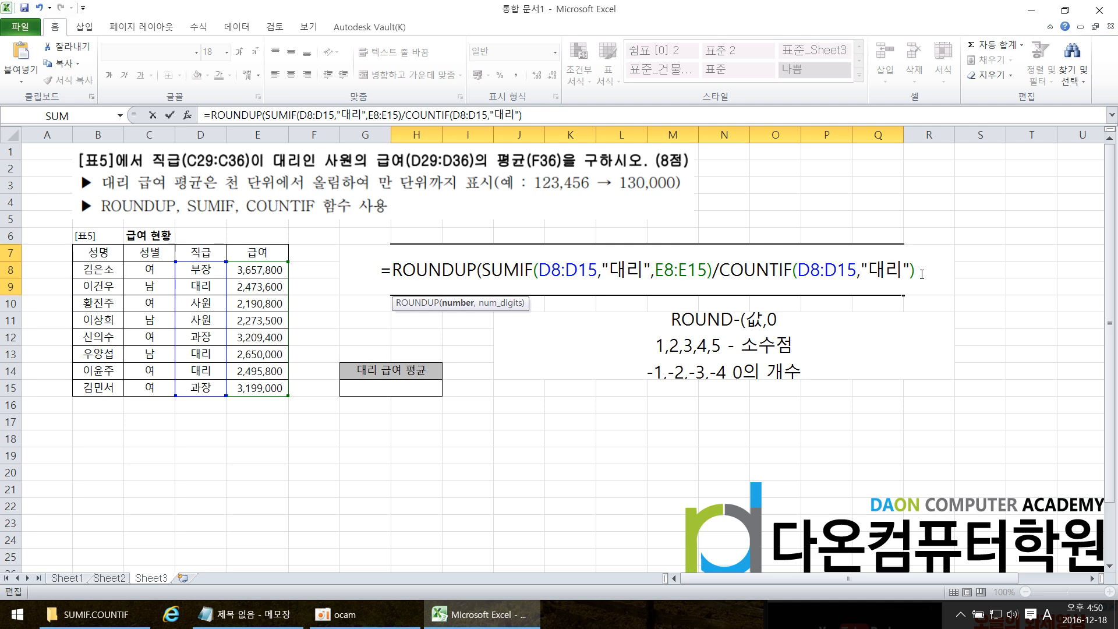
{"action": "left_click", "coordinate": [478, 270]}
{"action": "left_click", "coordinate": [931, 272]}
{"action": "type", "text": ","}
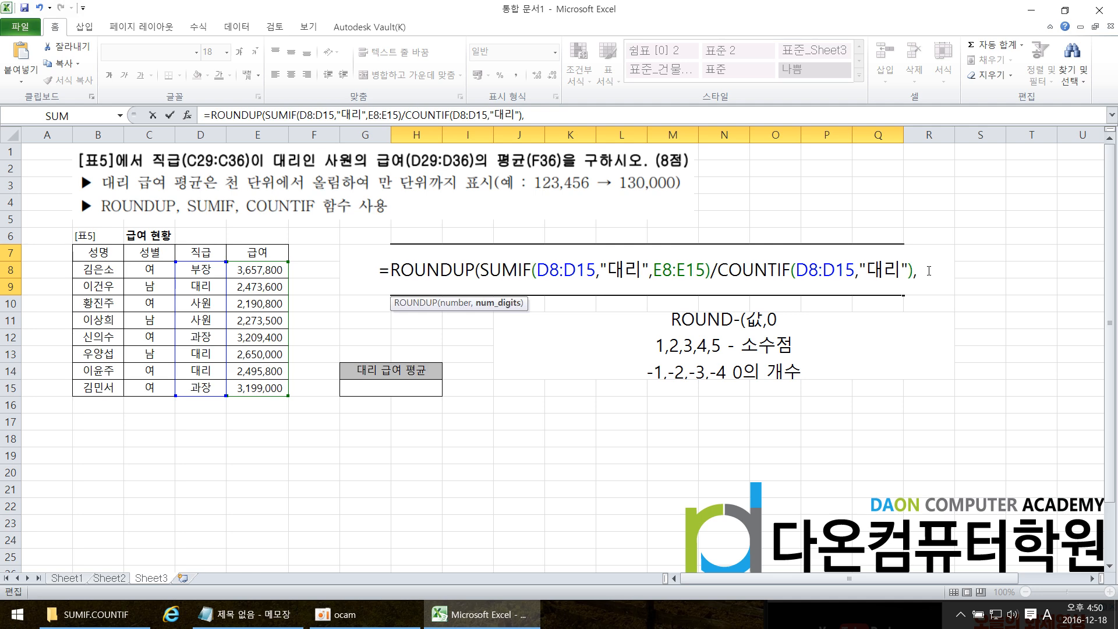
{"action": "key", "text": "Escape"}
{"action": "double_click", "coordinate": [701, 278]}
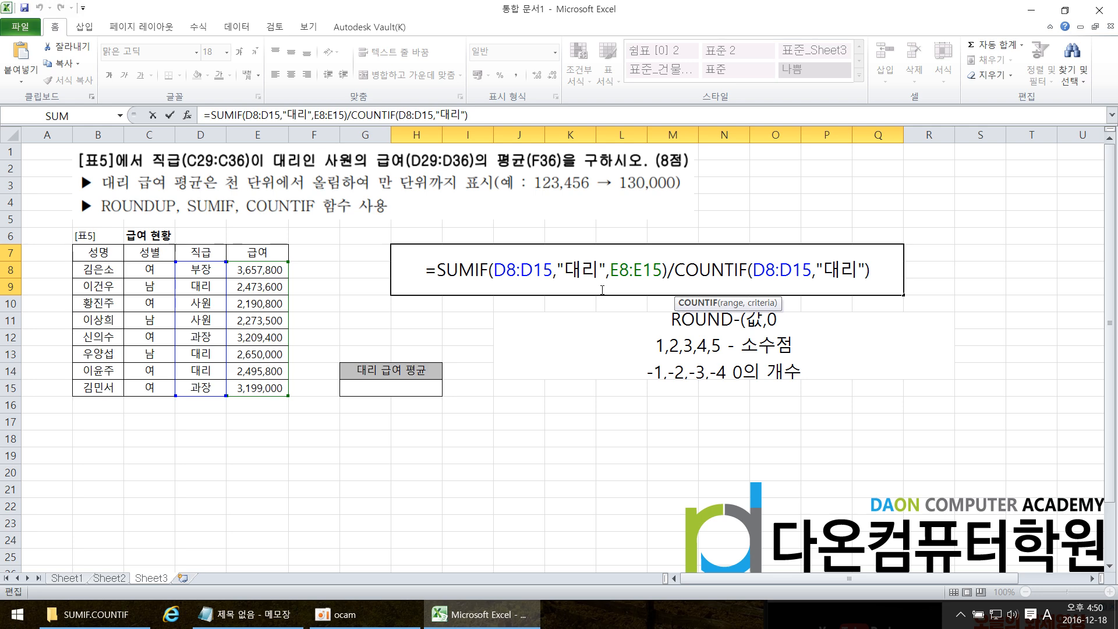
{"action": "key", "text": "Escape"}
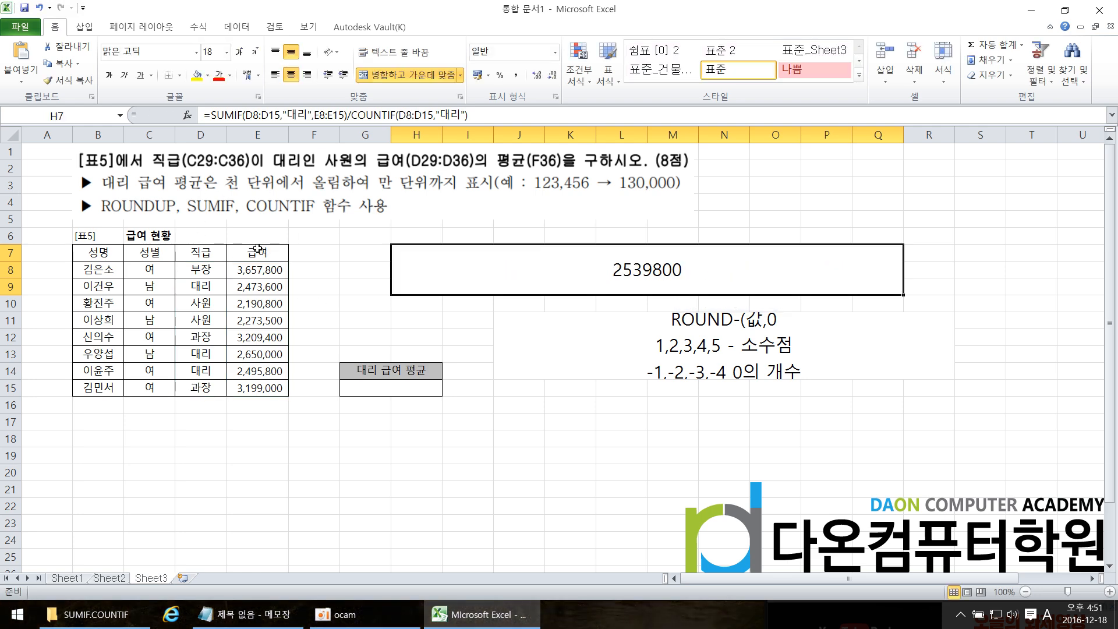
Insert the ROUNDUP function with its opening parenthesis before SUMIF in H7's formula.
{"action": "double_click", "coordinate": [687, 271]}
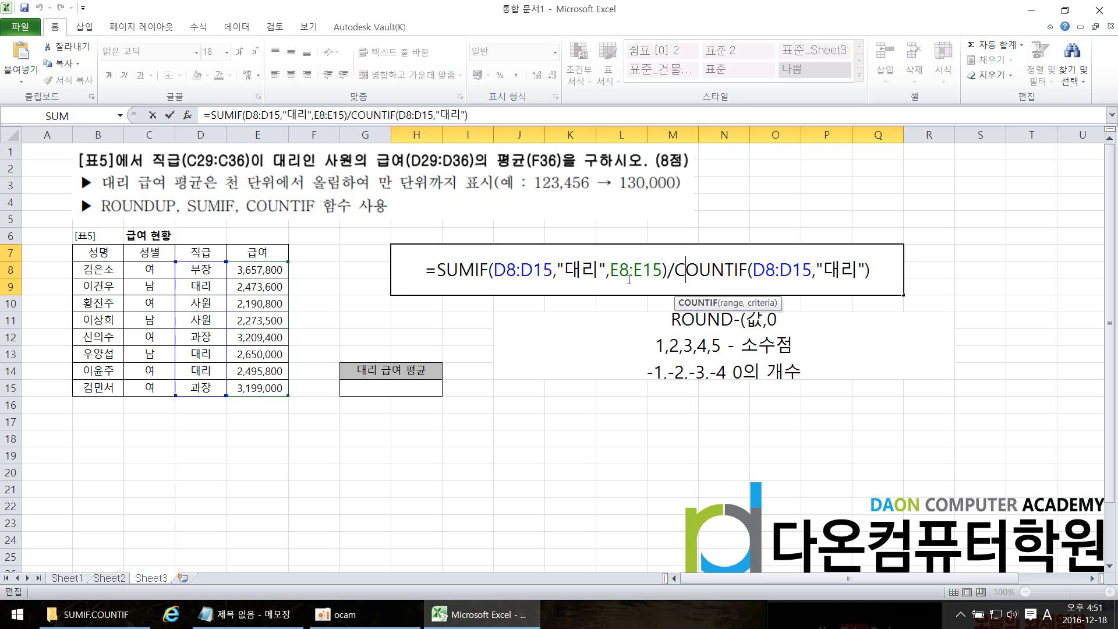
{"action": "left_click", "coordinate": [431, 270]}
{"action": "type", "text": "ROUNDD"}
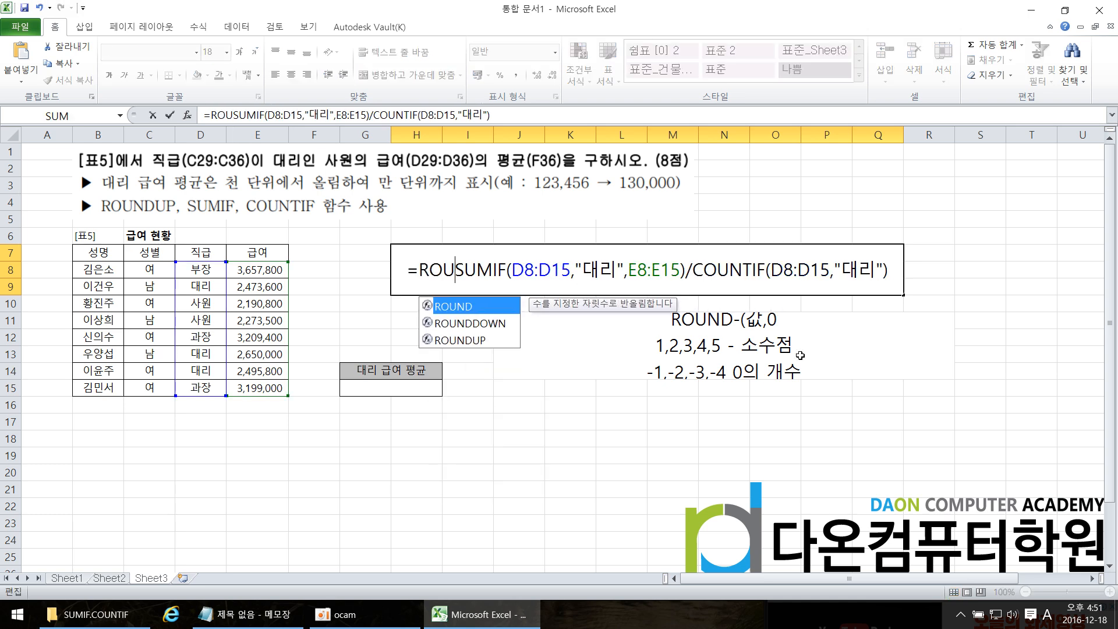
{"action": "key", "text": "BackSpace"}
{"action": "type", "text": "UP("}
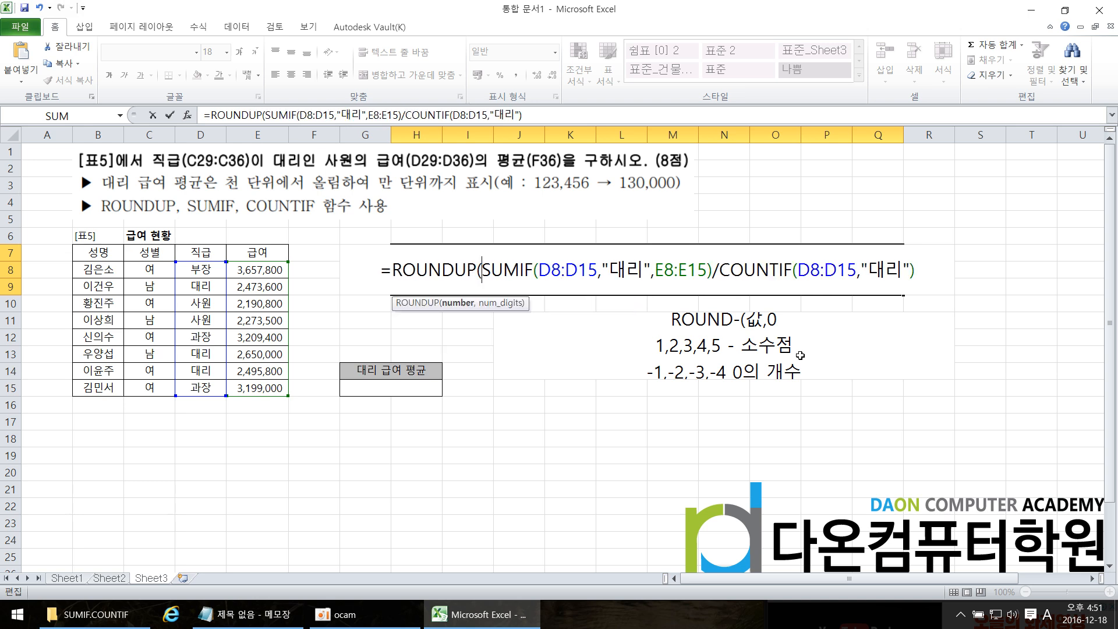
{"action": "key", "text": "BackSpace"}
{"action": "key", "text": "BackSpace"}
{"action": "key", "text": "BackSpace"}
{"action": "key", "text": "BackSpace"}
{"action": "key", "text": "BackSpace"}
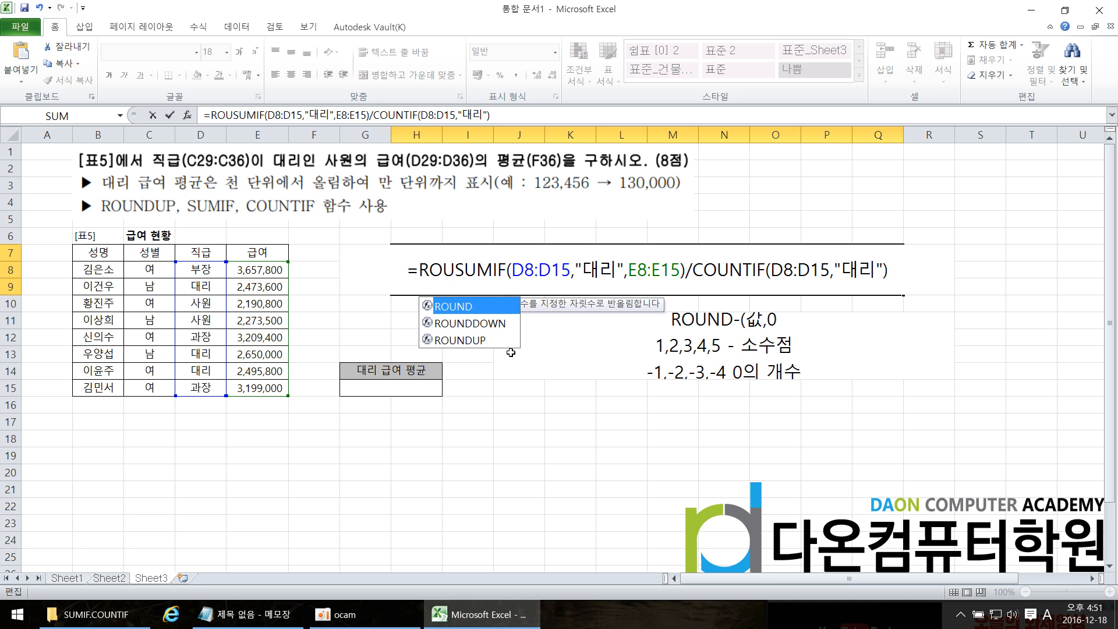
{"action": "double_click", "coordinate": [505, 341]}
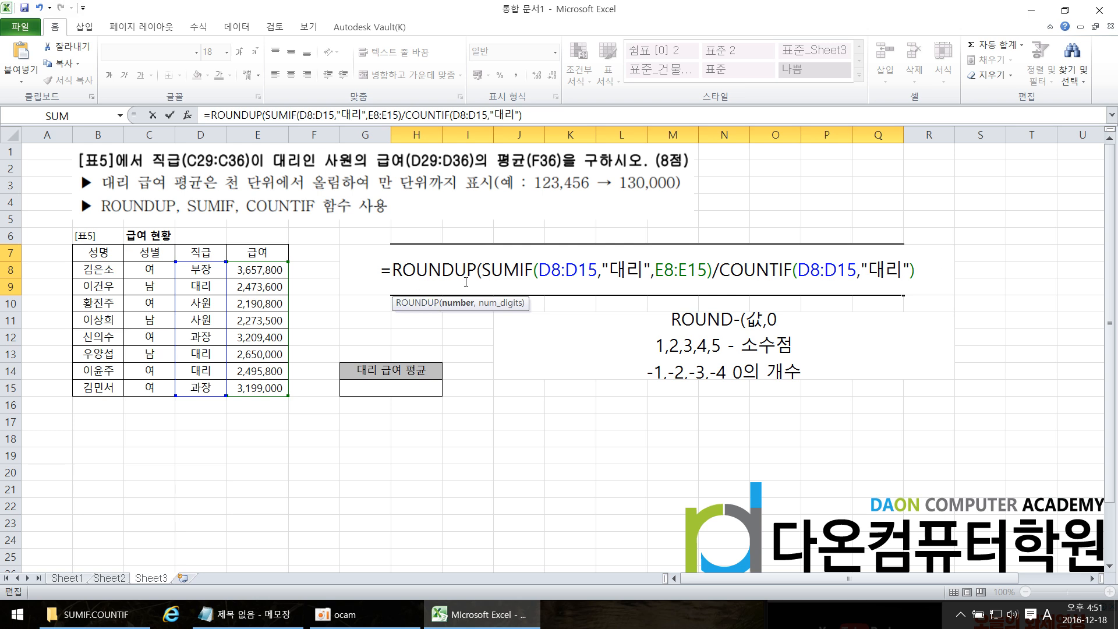
Add -4 as the ROUNDUP digit argument after the COUNTIF part of H7's formula and commit it.
{"action": "left_click", "coordinate": [935, 276]}
{"action": "type", "text": ","}
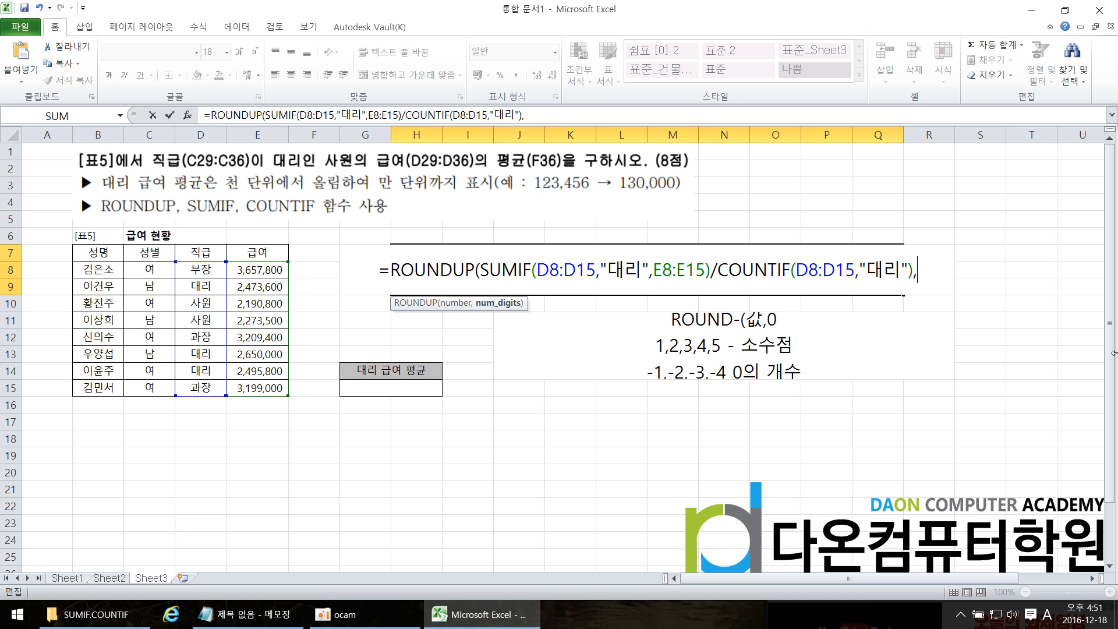
{"action": "type", "text": "-4"}
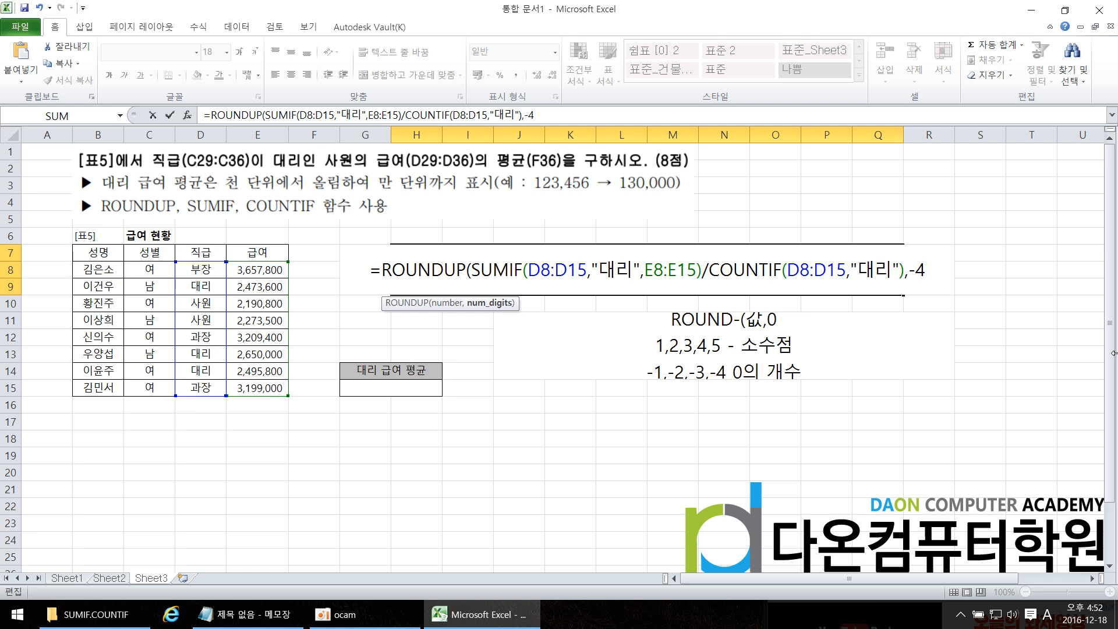
{"action": "key", "text": "Return"}
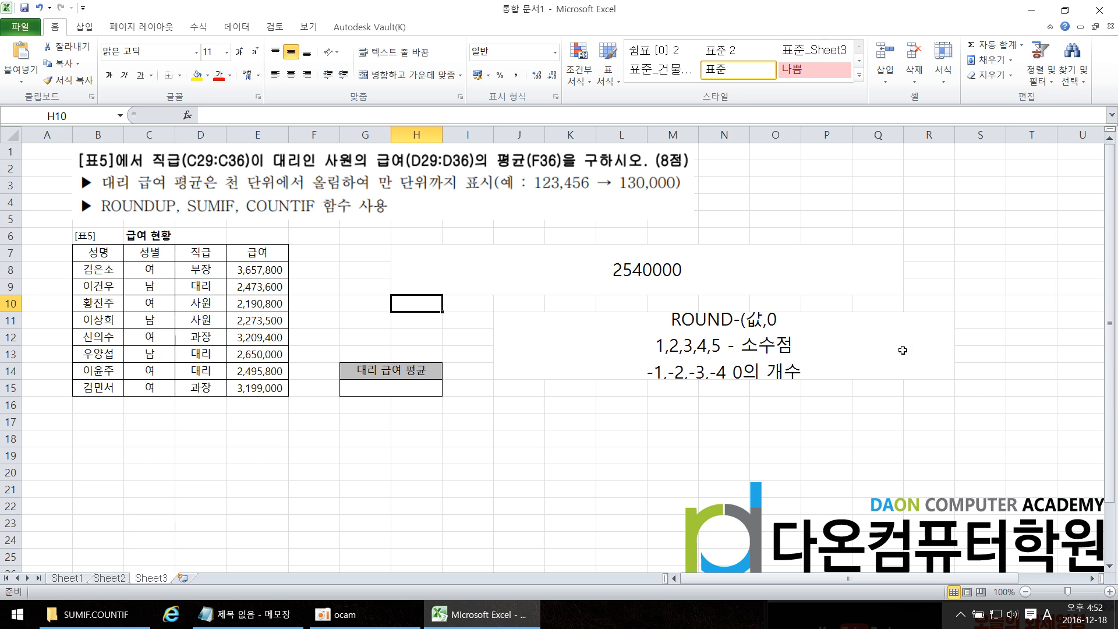
Review H7's ROUNDUP formula and its nested SUMIF/COUNTIF part against the SUMIF/COUNTIF note on Sheet2.
{"action": "left_click", "coordinate": [650, 269]}
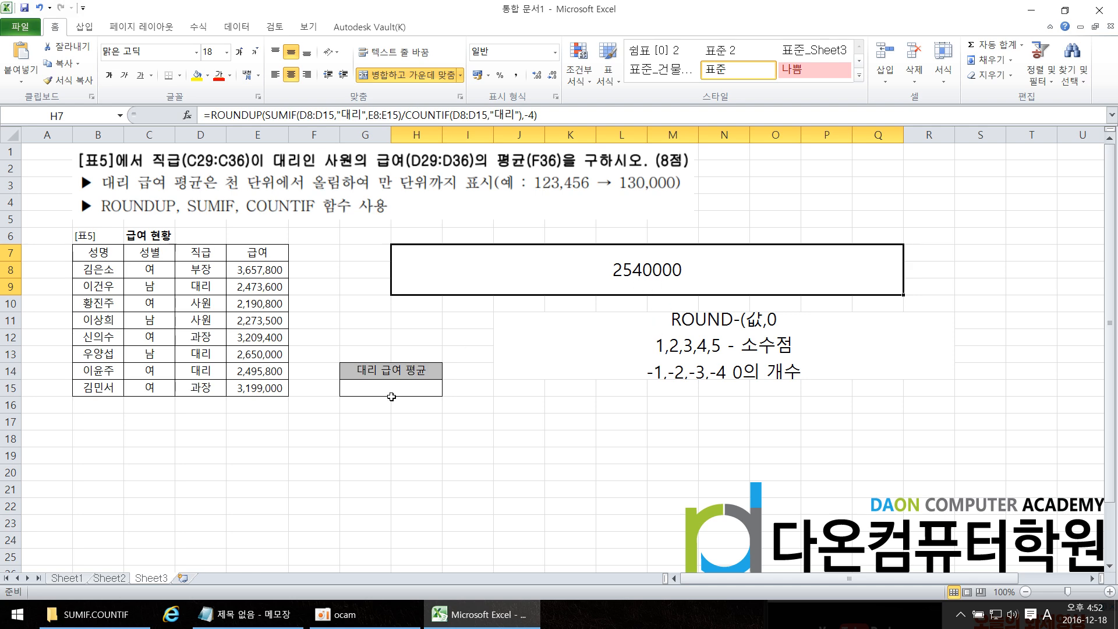
{"action": "double_click", "coordinate": [675, 273]}
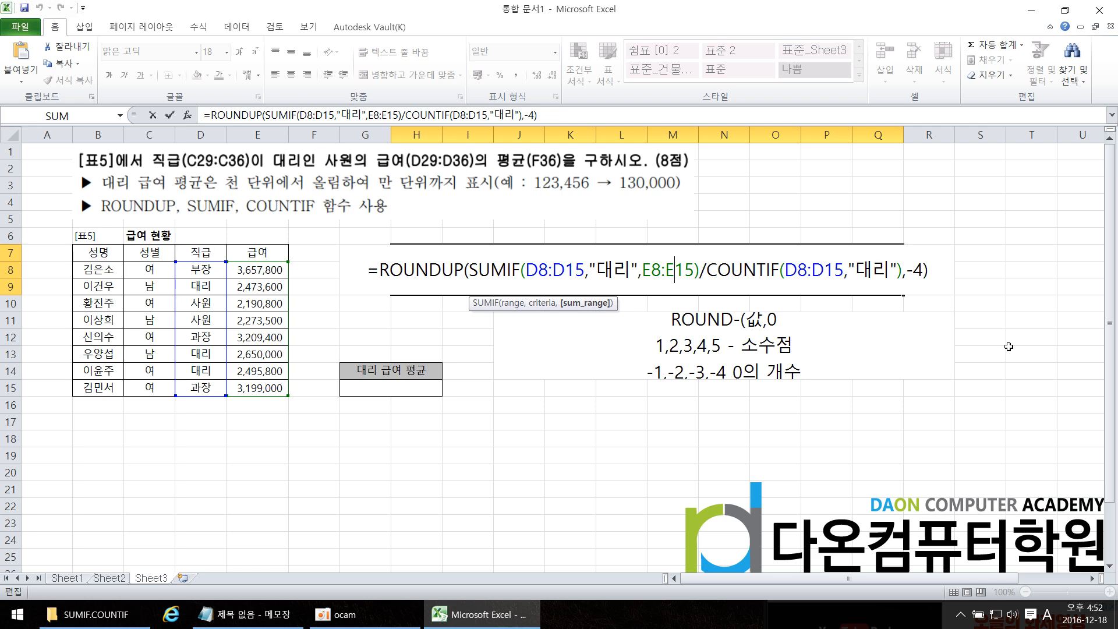
{"action": "key", "text": "Escape"}
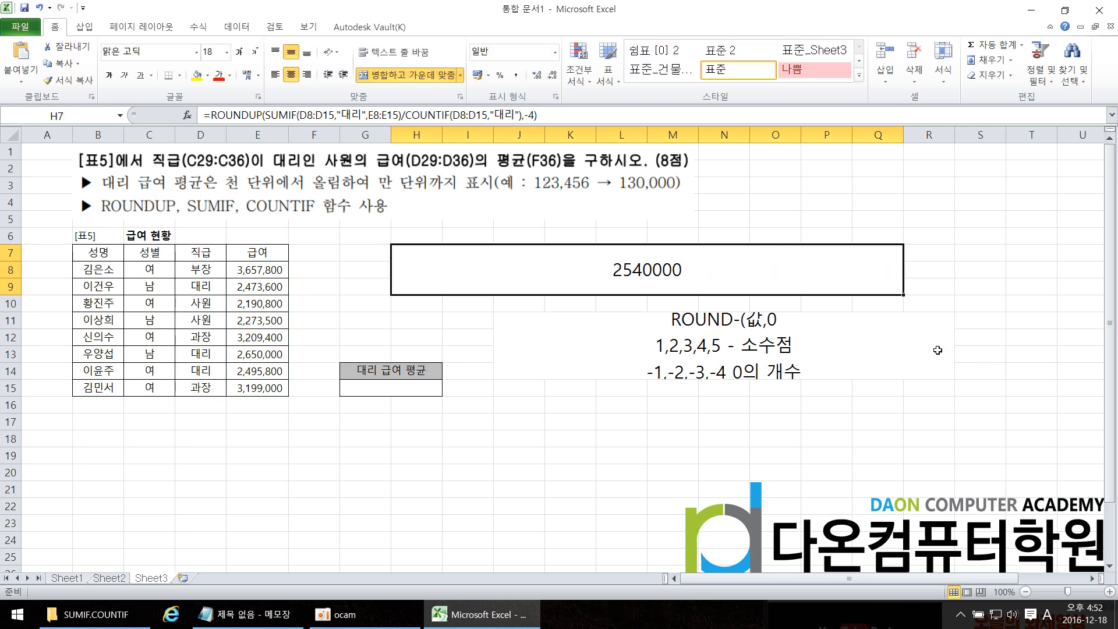
{"action": "left_click", "coordinate": [106, 579]}
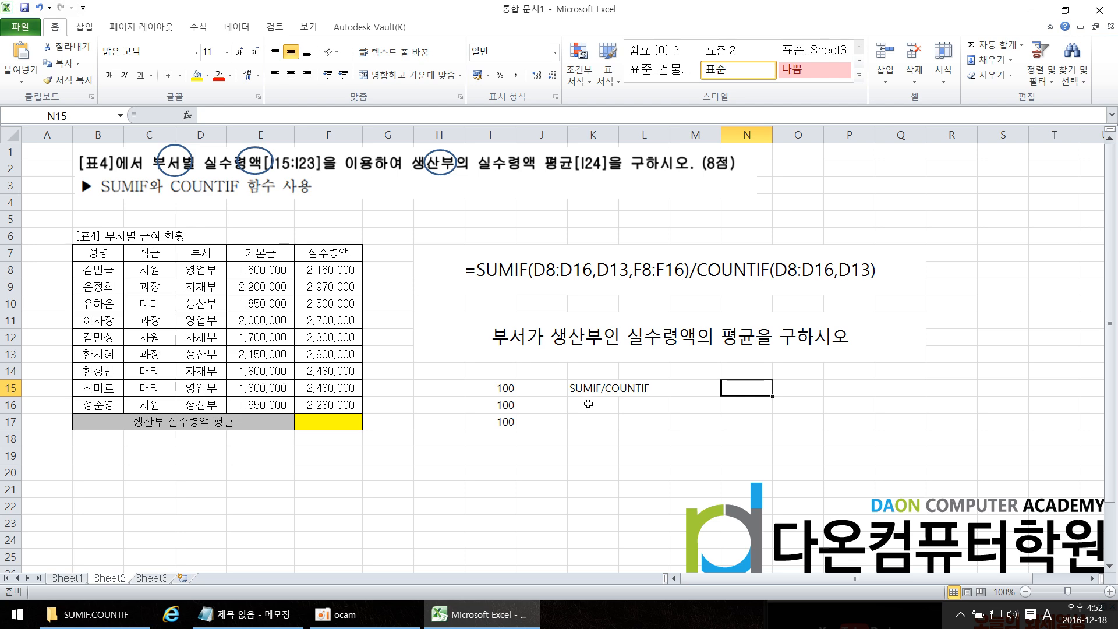
{"action": "left_click", "coordinate": [586, 390]}
{"action": "left_click", "coordinate": [654, 392]}
{"action": "left_click", "coordinate": [611, 389]}
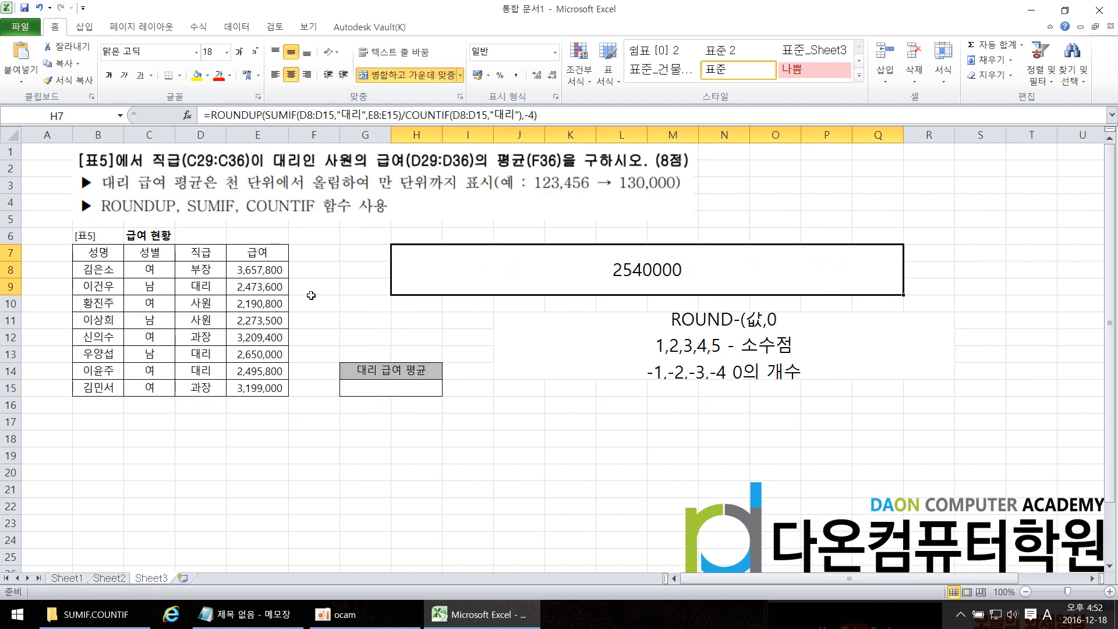
{"action": "left_click_drag", "start_coordinate": [469, 269], "coordinate": [902, 270]}
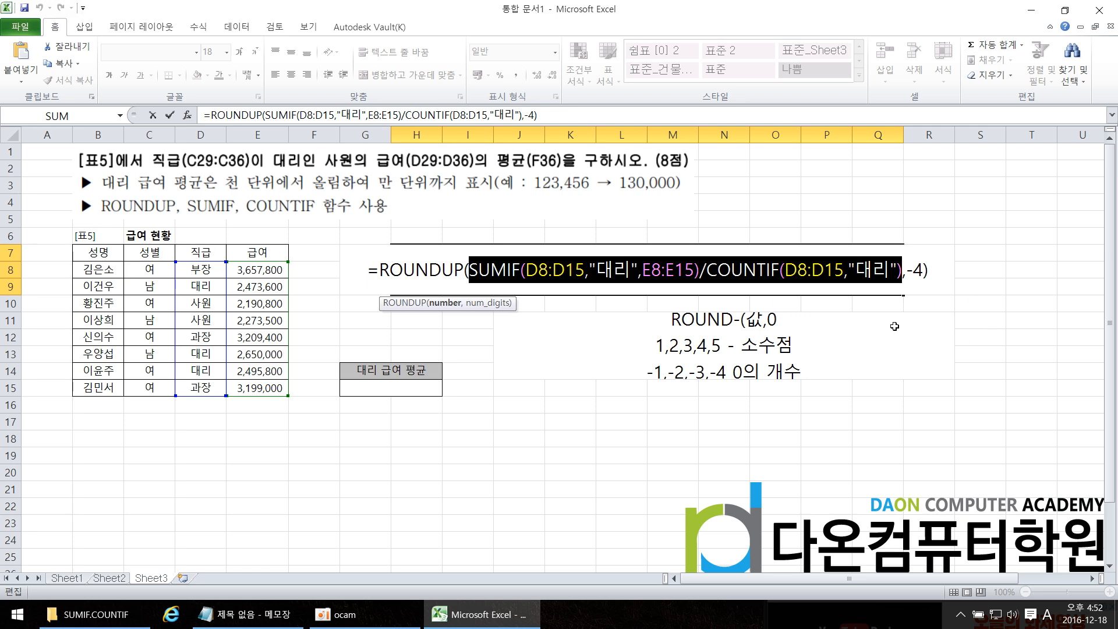
{"action": "key", "text": "Return"}
{"action": "left_click", "coordinate": [989, 252]}
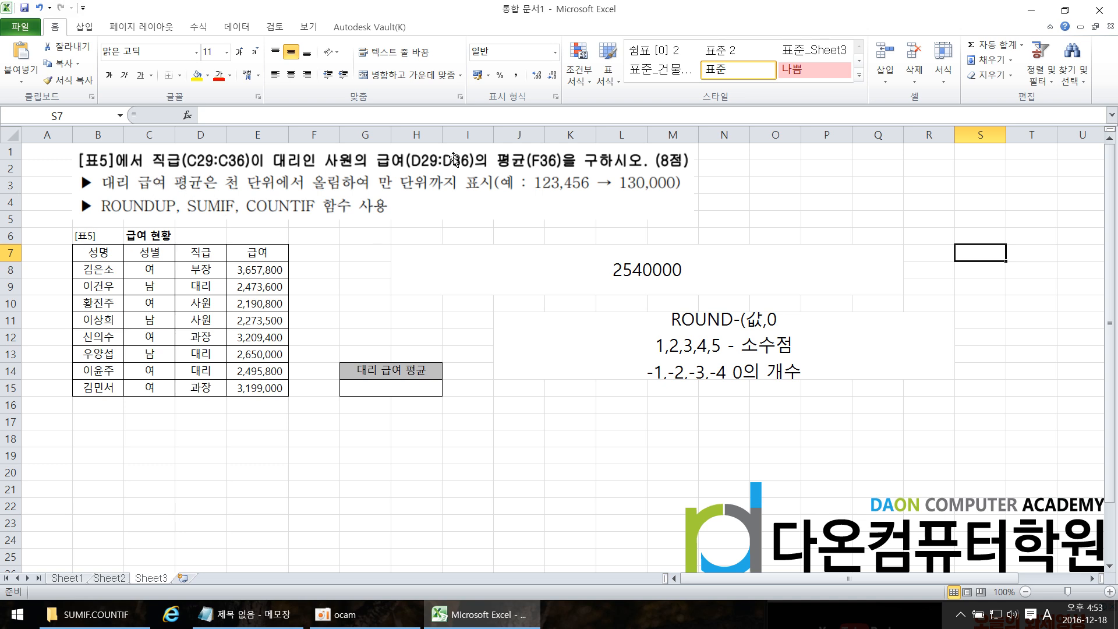
Switch to Notepad to review the notes on COUNTIF, SUMIF and range selection rules, and return to the Excel workbook.
{"action": "left_click", "coordinate": [242, 616]}
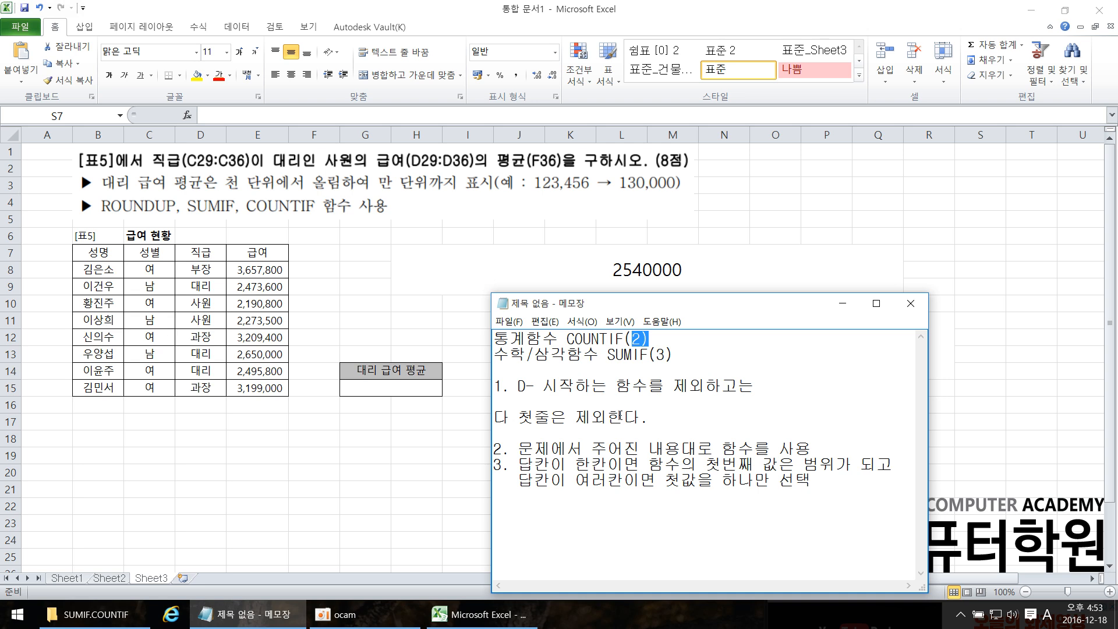
{"action": "left_click", "coordinate": [692, 355]}
{"action": "left_click", "coordinate": [980, 253]}
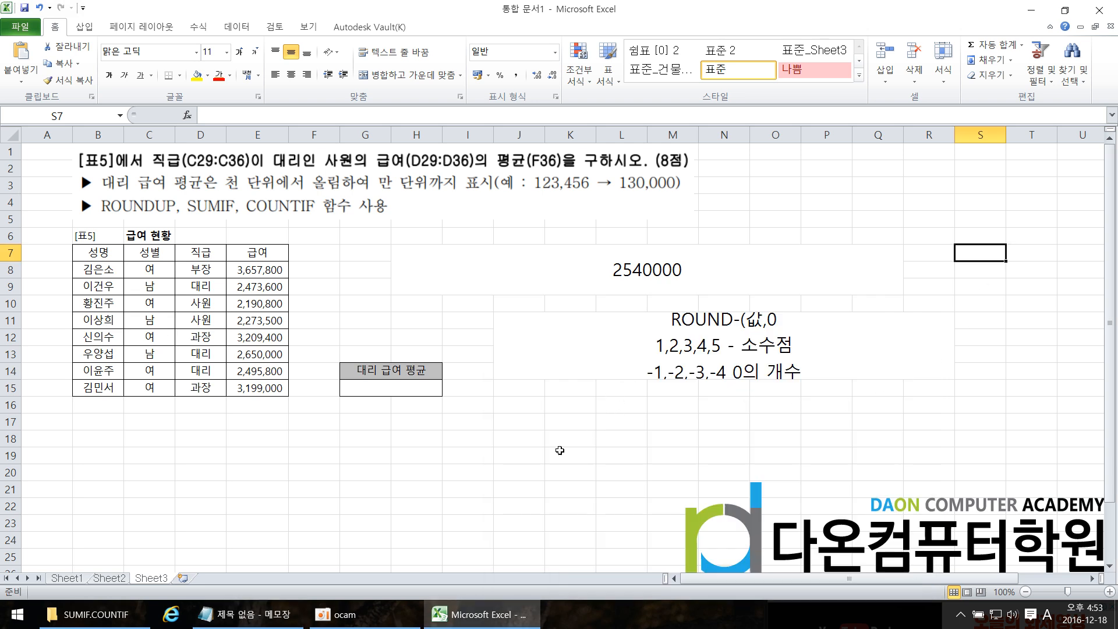